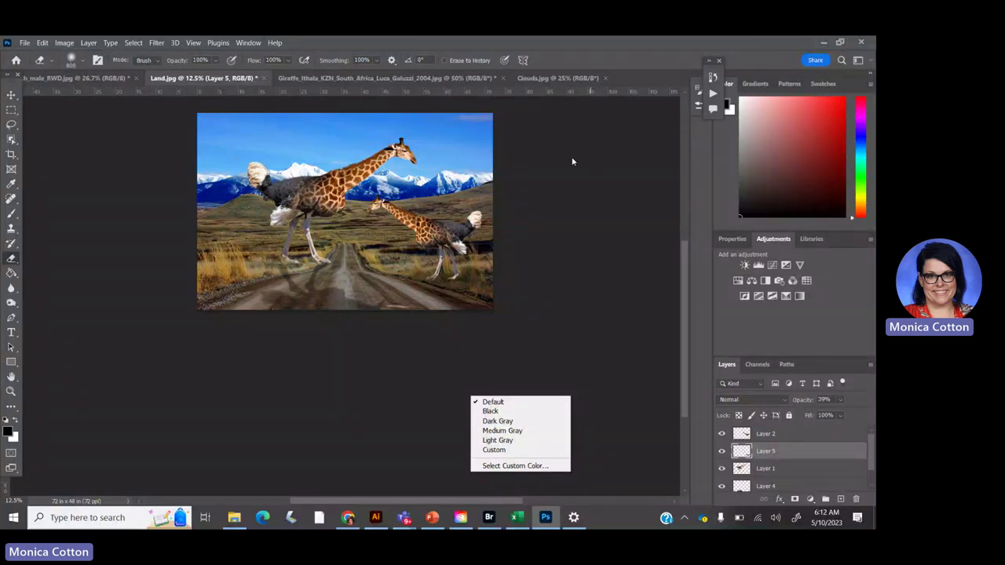
- Hide Layer 2, Layer 5, Layer 1 and Layer 4 so only the background landscape shows
click(616, 347)
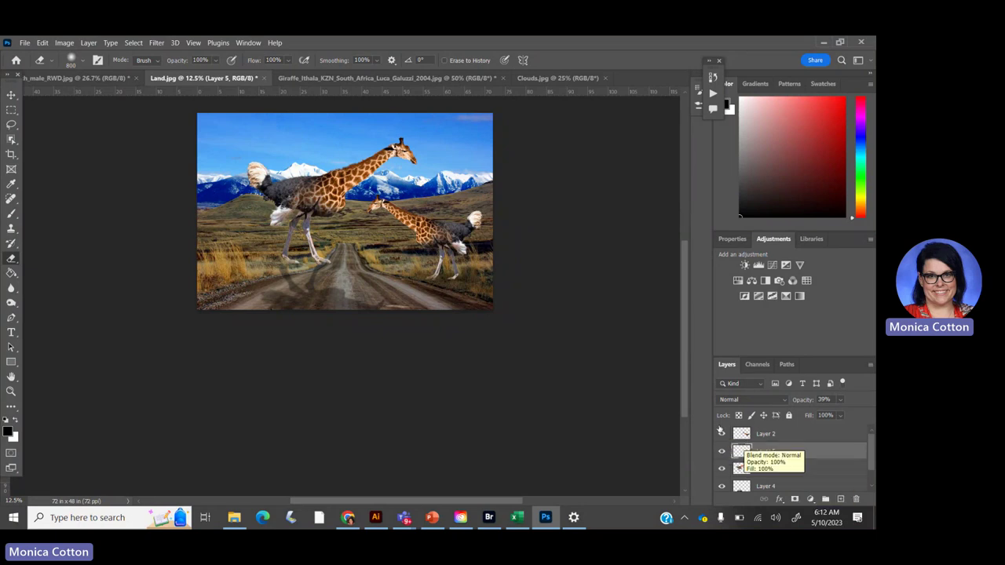
click(722, 434)
click(722, 452)
scroll(721, 470, down, 1)
right_click(722, 466)
key(Escape)
click(721, 466)
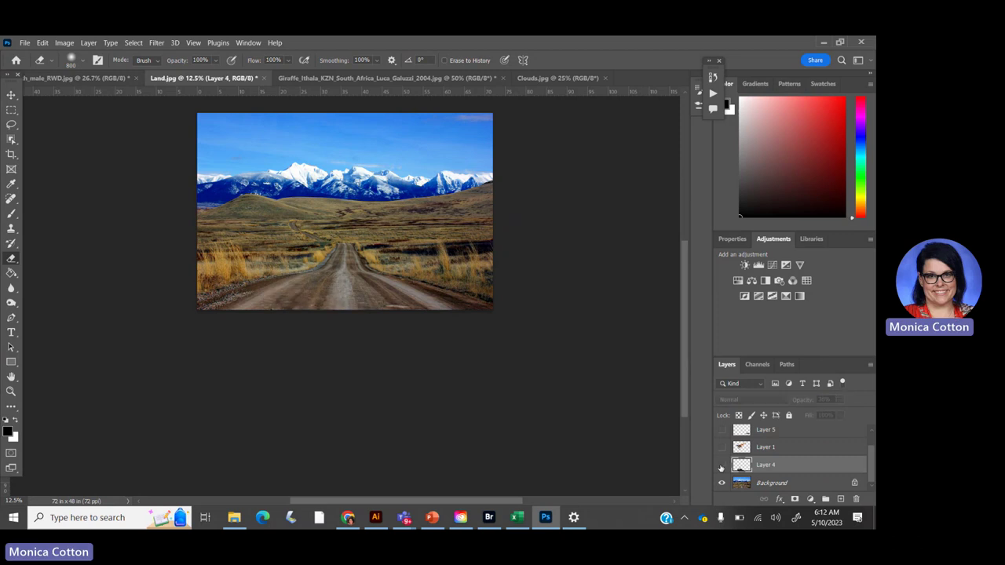
- Unlock the Background layer so it can be edited as a regular layer
click(823, 486)
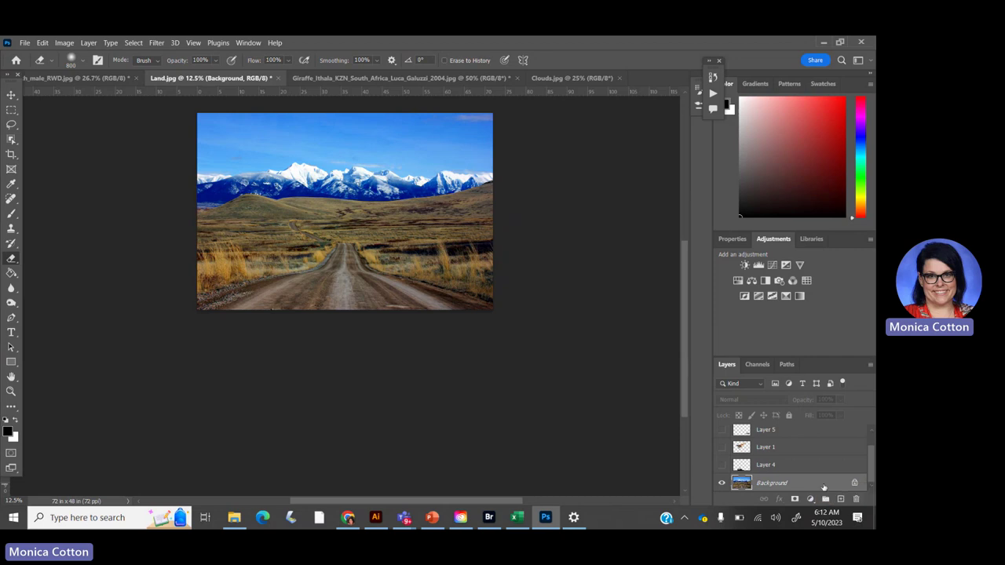
key(ctrl+equal)
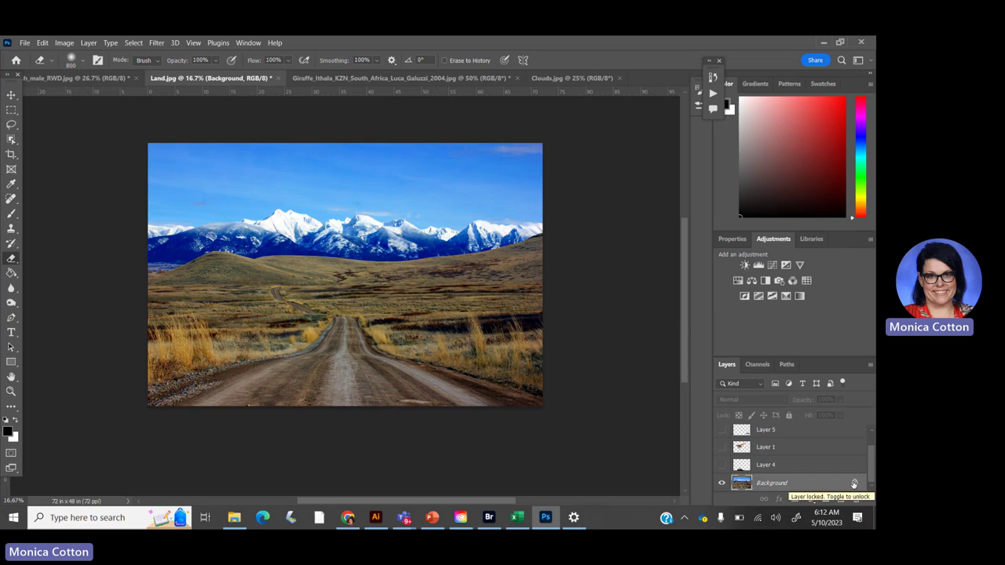
click(854, 484)
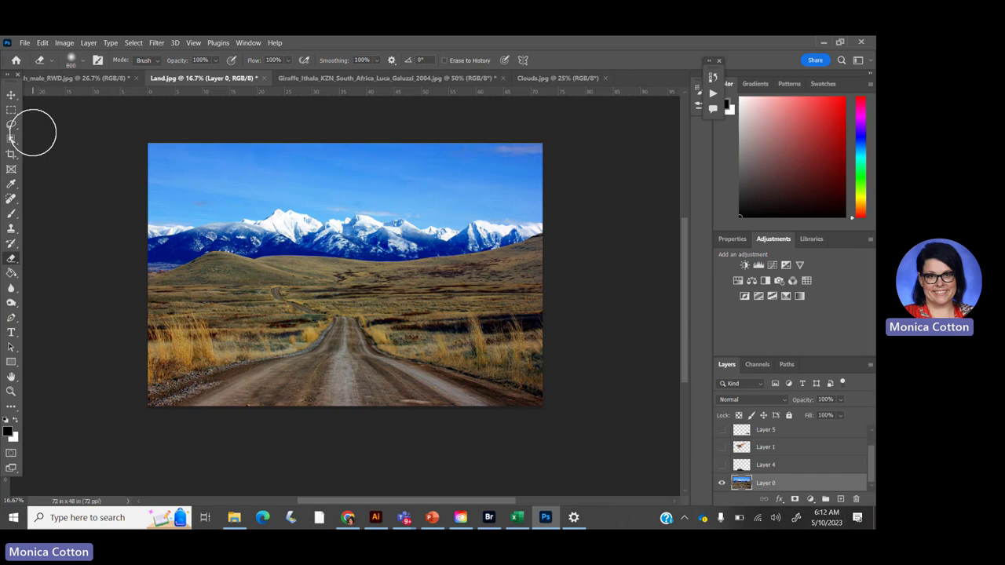
- Select the whole sky above the mountains with the Quick Selection tool at a 250 px brush size
click(11, 139)
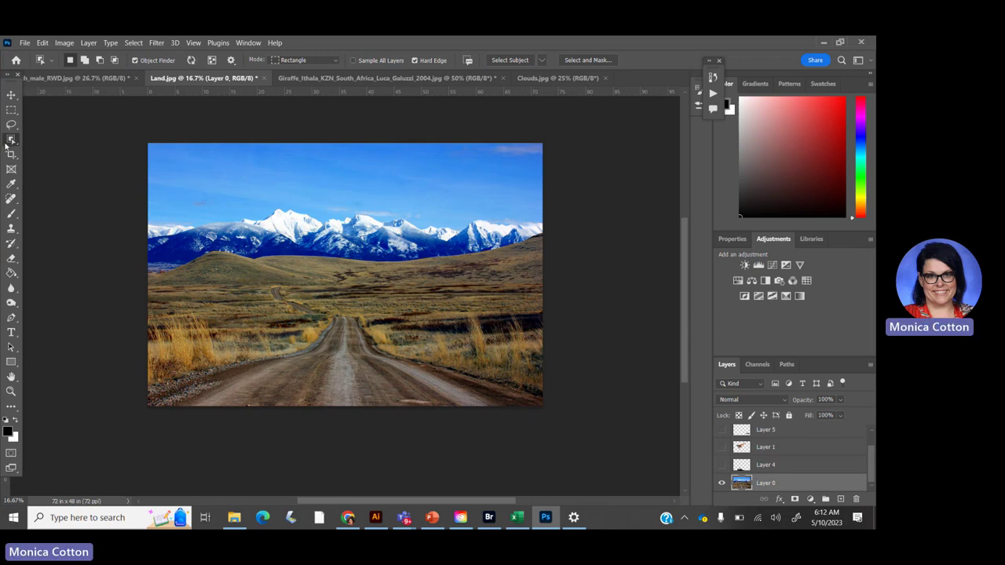
right_click(11, 142)
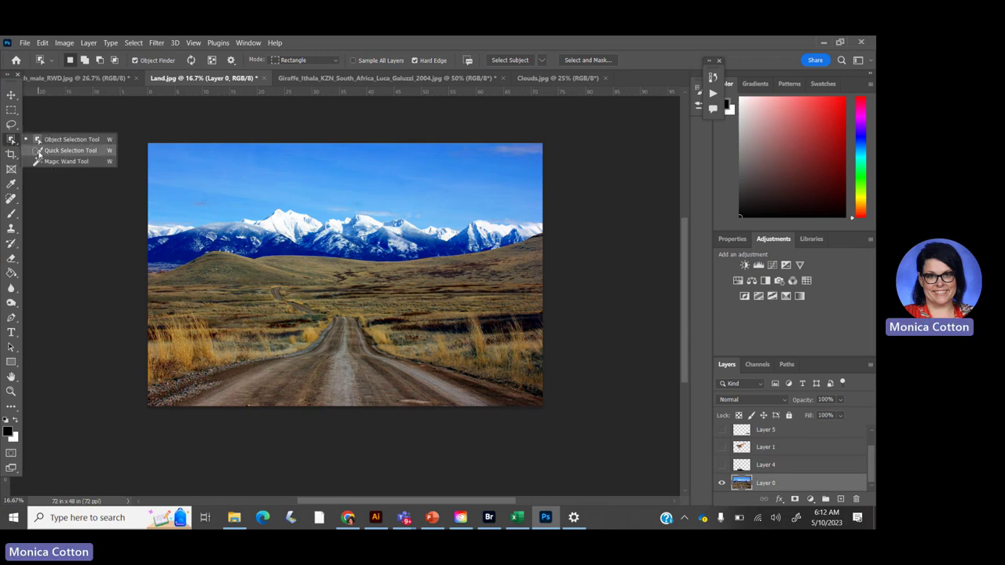
click(37, 150)
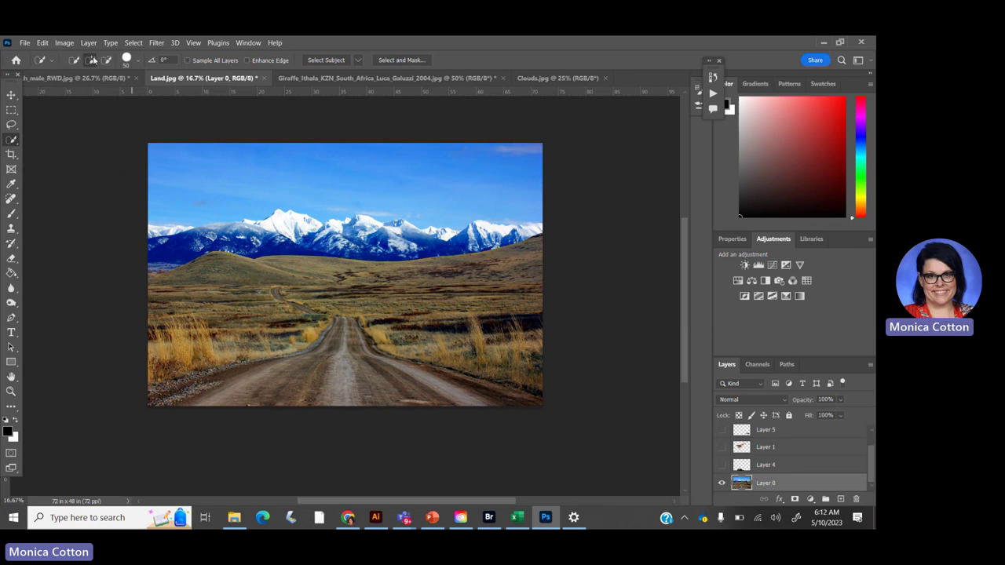
key(bracketright)
key(bracketright)
key(bracketright)
key(bracketright)
key(bracketright)
key(bracketright)
key(bracketright)
drag(165, 155, 244, 186)
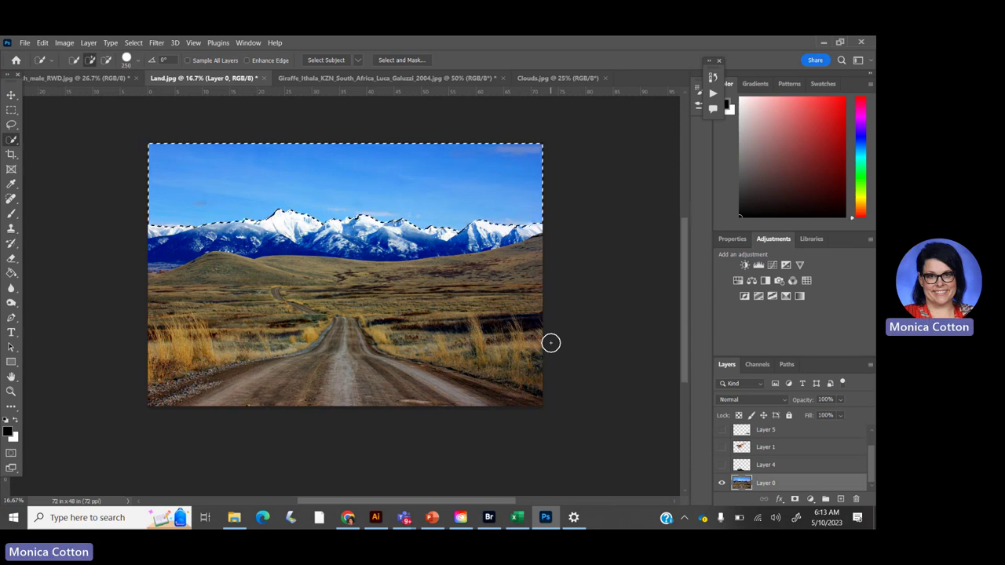
- Refine the sky selection in Select and Mask with a 7 px edge radius, and delete the selected sky
click(385, 61)
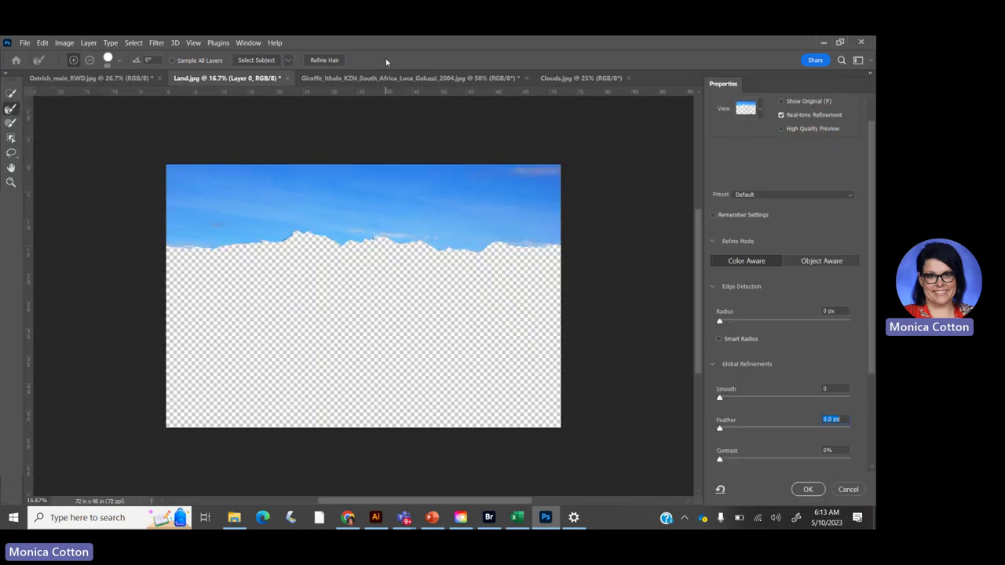
click(763, 322)
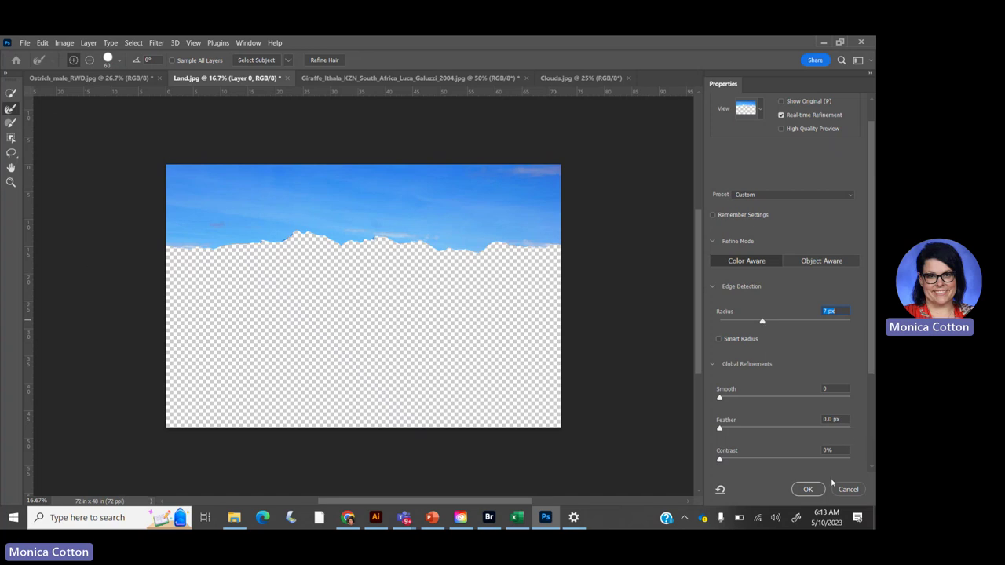
click(809, 490)
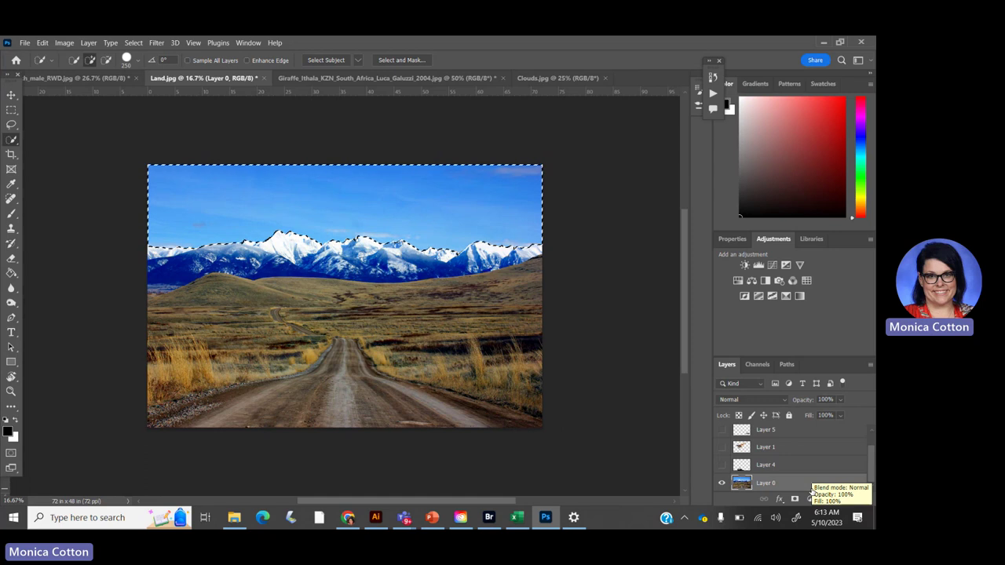
key(Delete)
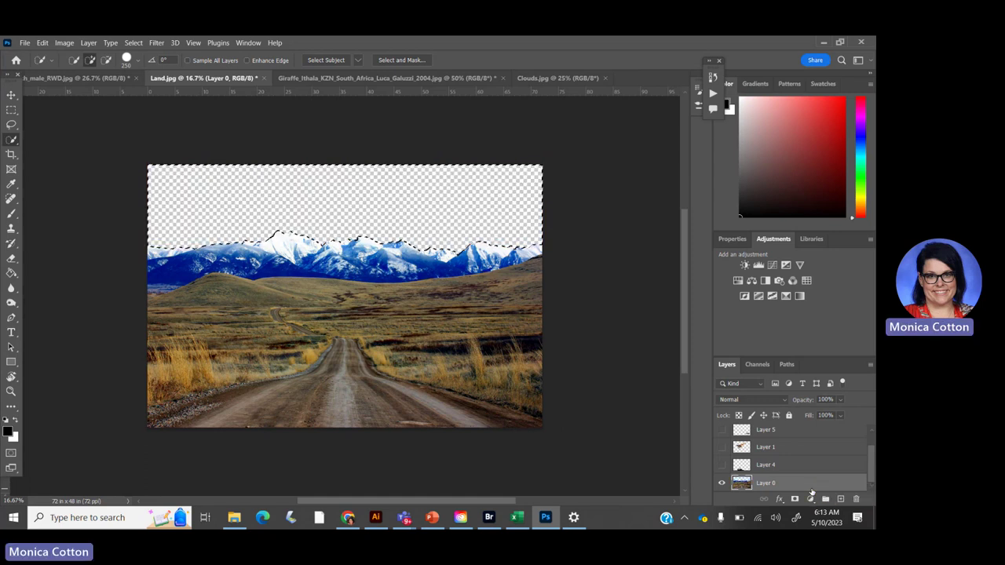
key(ctrl+d)
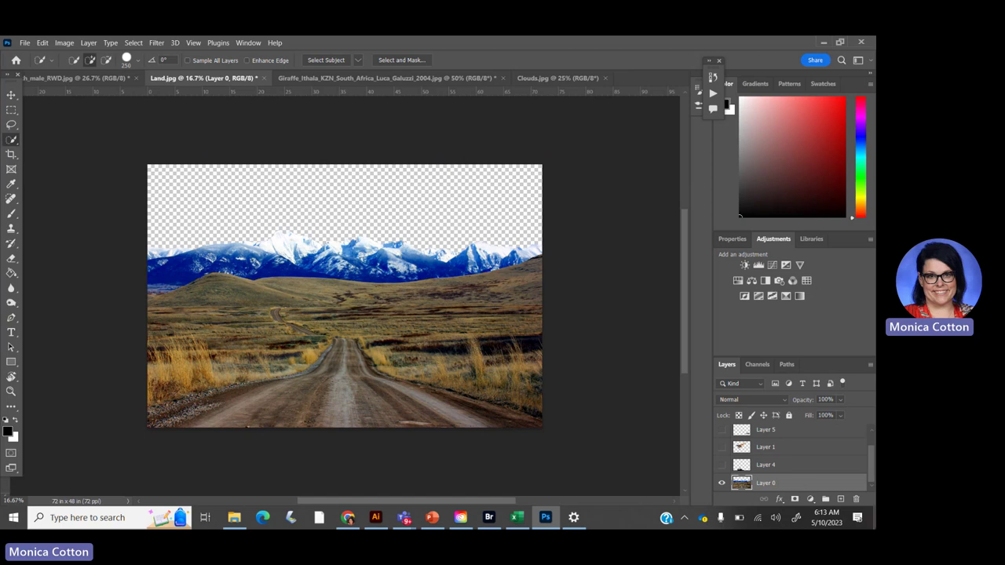
- Add a new empty layer beneath the landscape Layer 0 and activate the Brush tool on it
click(840, 500)
drag(788, 465, 768, 484)
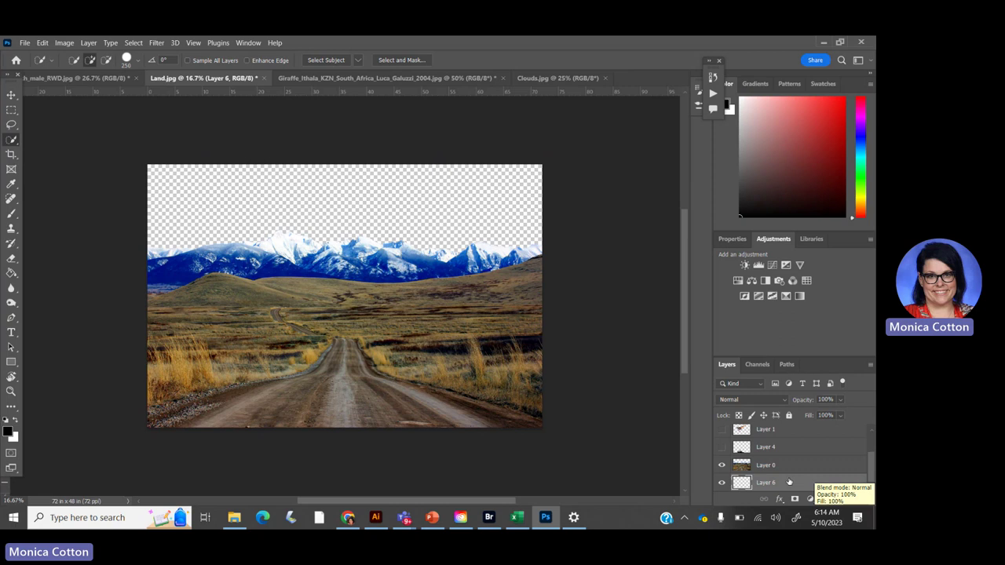
click(14, 213)
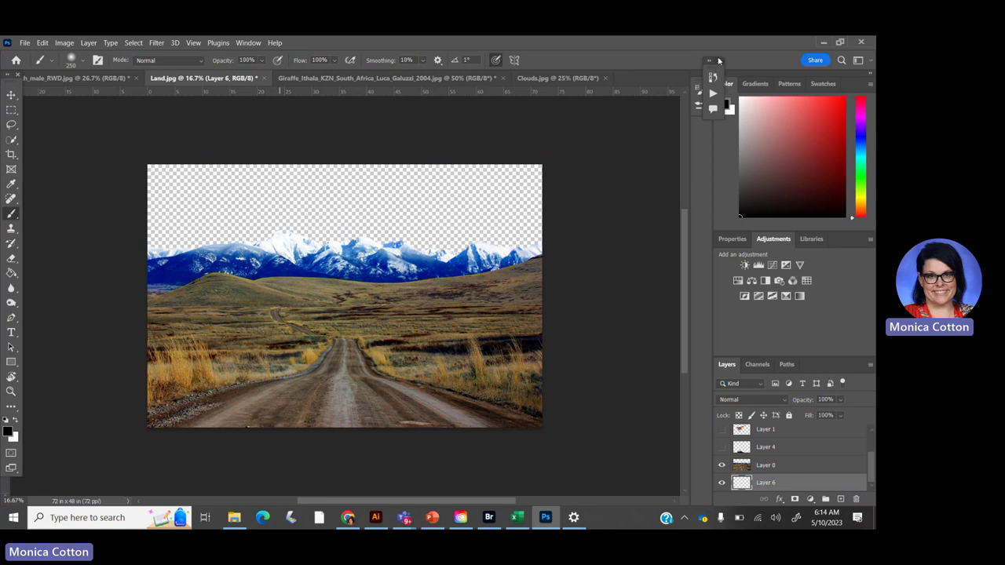
- Close the floating panel group that covers the edge of the color picker
click(718, 61)
click(249, 43)
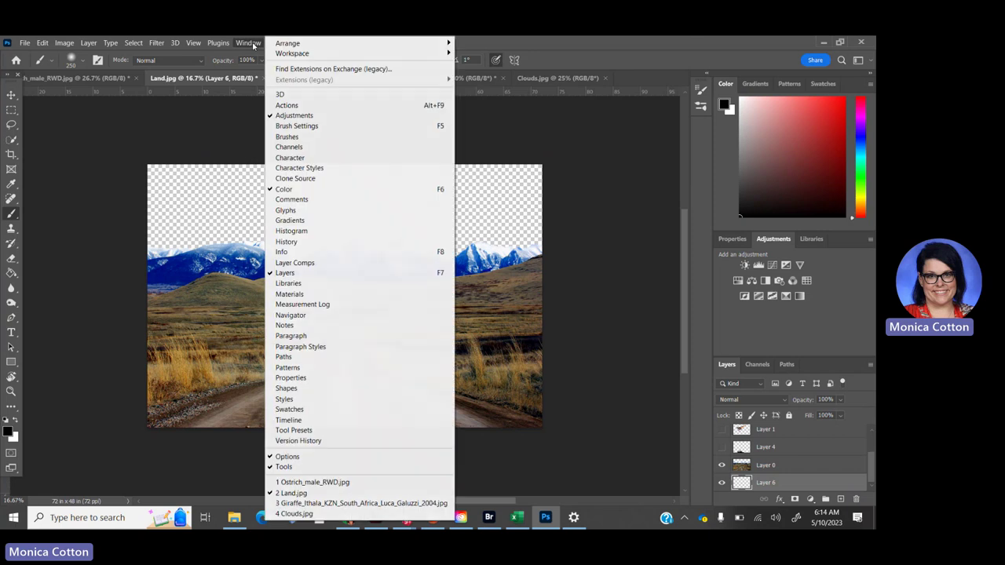
click(625, 40)
- Set the foreground color to a strong, saturated blue
click(862, 153)
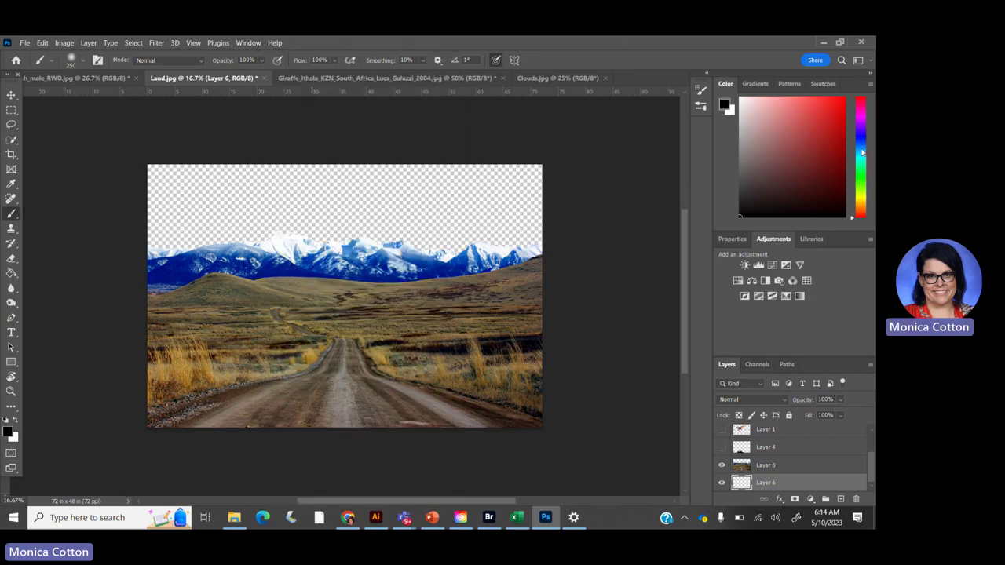
click(859, 137)
click(862, 124)
click(840, 116)
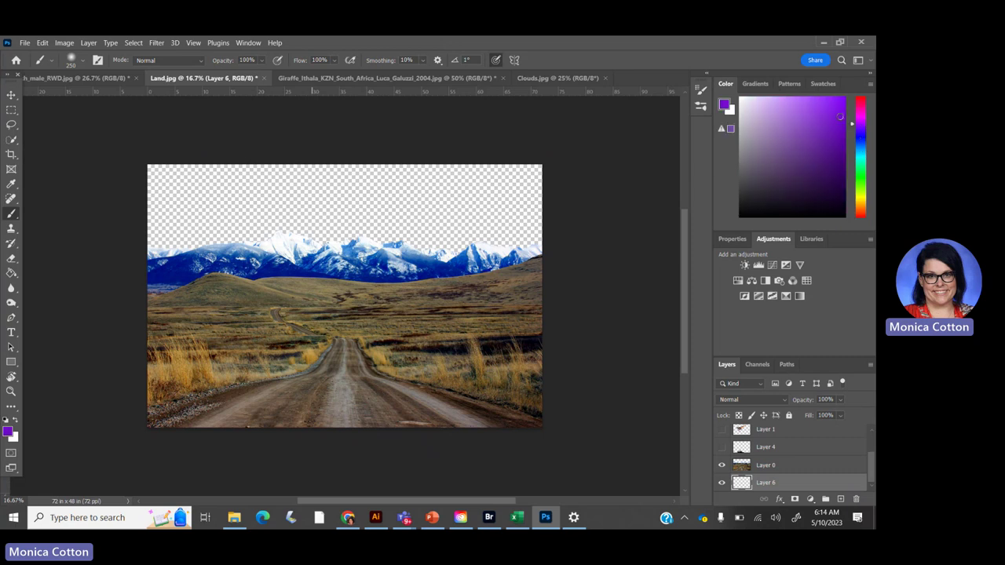
click(859, 138)
click(825, 116)
- Enlarge the brush to 1400 px and paint the entire empty sky area blue on the layer beneath the landscape
key(bracketright)
key(bracketright)
key(bracketright)
key(bracketright)
key(bracketright)
key(bracketright)
key(bracketright)
key(bracketright)
key(bracketright)
key(bracketright)
key(bracketright)
key(bracketright)
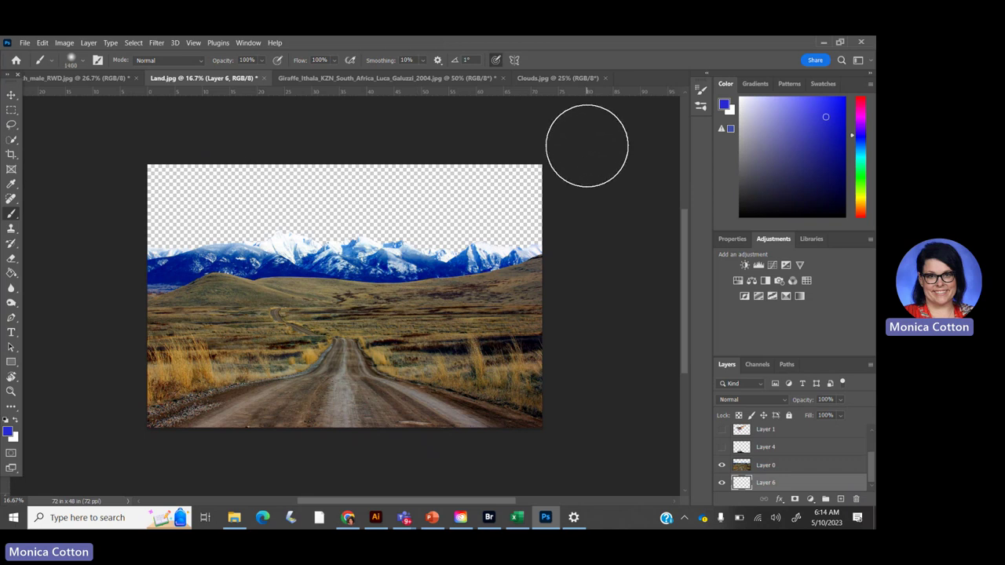
mouse_move(533, 217)
mouse_down()
mouse_move(232, 220)
mouse_move(152, 199)
mouse_move(307, 174)
mouse_move(507, 164)
mouse_move(605, 209)
mouse_up()
mouse_move(309, 252)
mouse_down()
mouse_move(356, 227)
mouse_move(587, 207)
mouse_move(96, 178)
mouse_move(551, 230)
mouse_move(573, 255)
mouse_up()
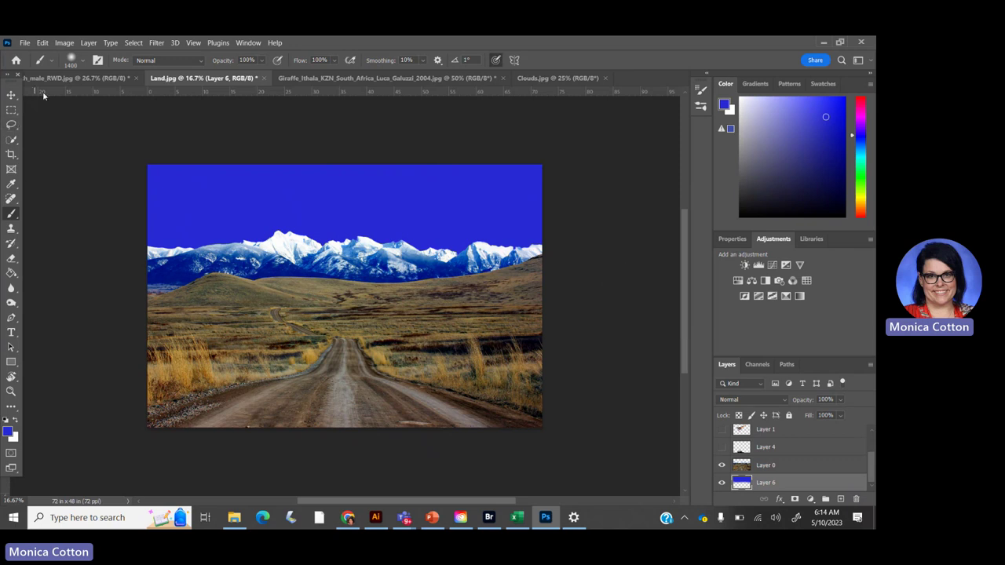
- Paint purple over the blue sky, using 15% brush opacity for the first strokes and 43% for the stronger coverage
drag(262, 62, 230, 78)
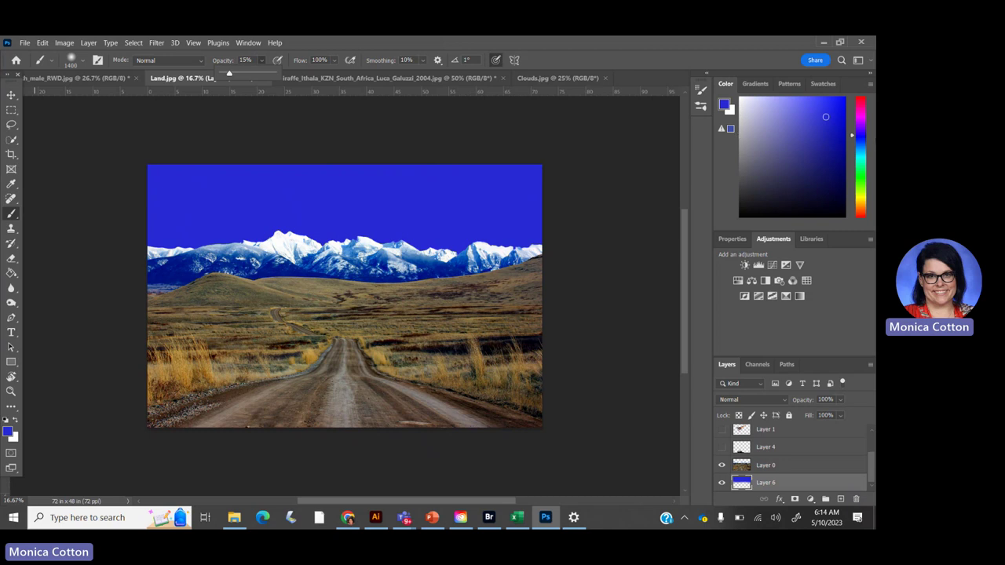
click(862, 125)
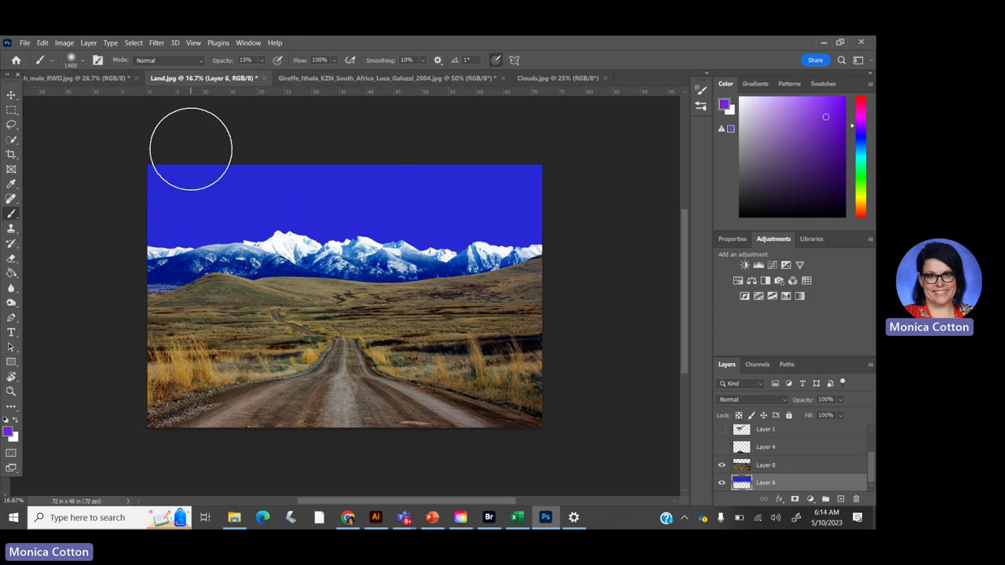
mouse_move(265, 180)
mouse_down()
mouse_move(196, 227)
mouse_move(314, 193)
mouse_move(235, 177)
mouse_up()
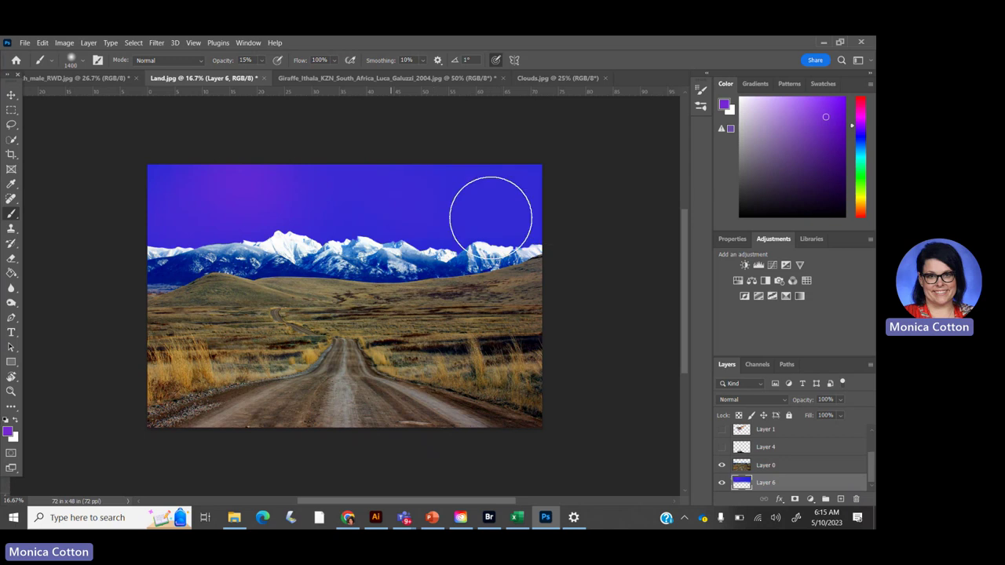
click(263, 61)
drag(276, 72, 280, 72)
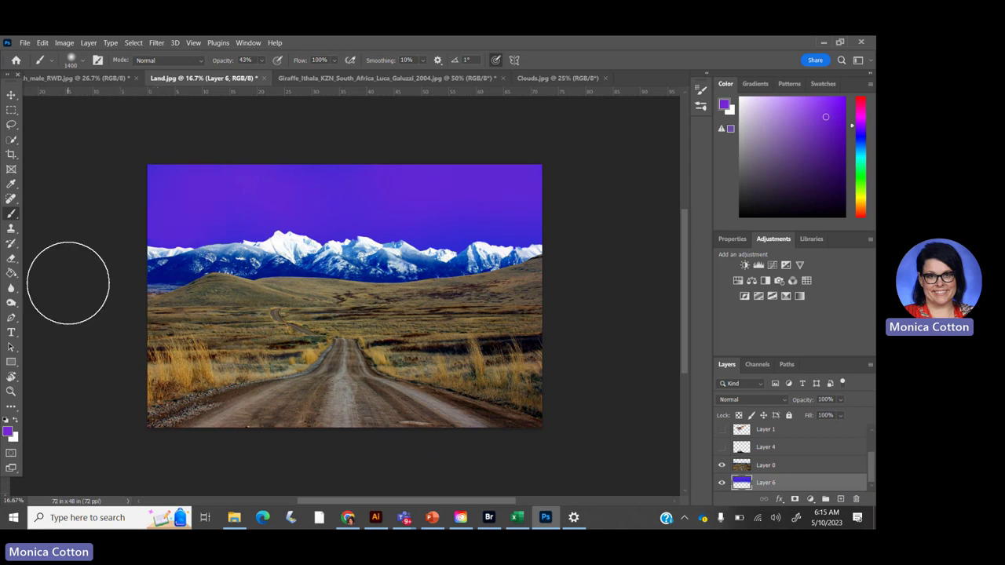
- Brush soft yellow strokes across the upper purple sky at 43% brush opacity
click(860, 197)
mouse_move(471, 153)
mouse_down()
mouse_move(311, 192)
mouse_move(234, 180)
mouse_up()
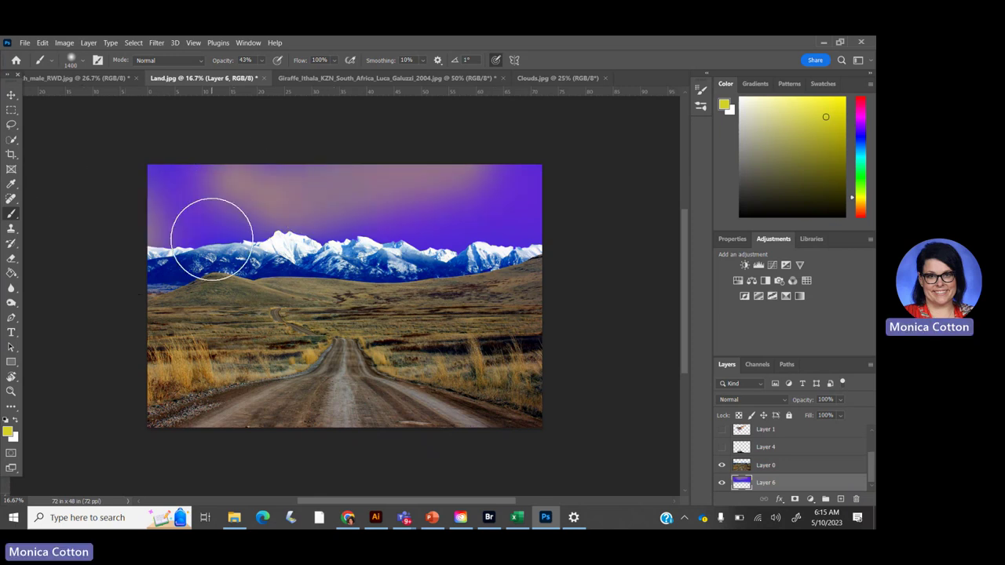
drag(475, 151, 412, 158)
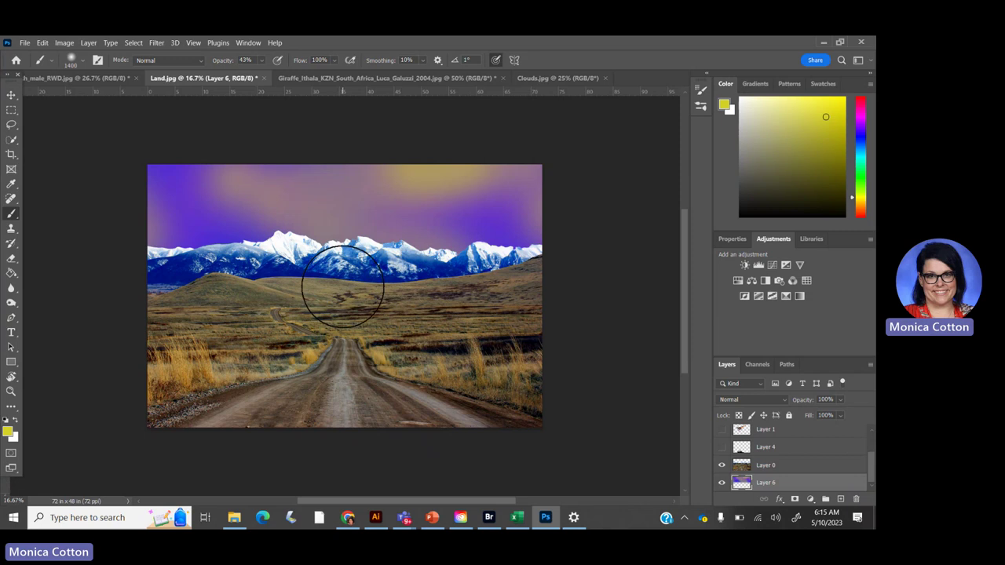
- Paint green across the sky on a new layer above Layer 6, and set that layer's opacity to 90%
click(842, 499)
click(864, 180)
mouse_move(294, 206)
mouse_down()
mouse_move(257, 216)
mouse_move(347, 239)
mouse_move(448, 237)
mouse_move(394, 194)
mouse_move(262, 264)
mouse_move(152, 215)
mouse_move(345, 217)
mouse_move(450, 247)
mouse_move(668, 229)
mouse_up()
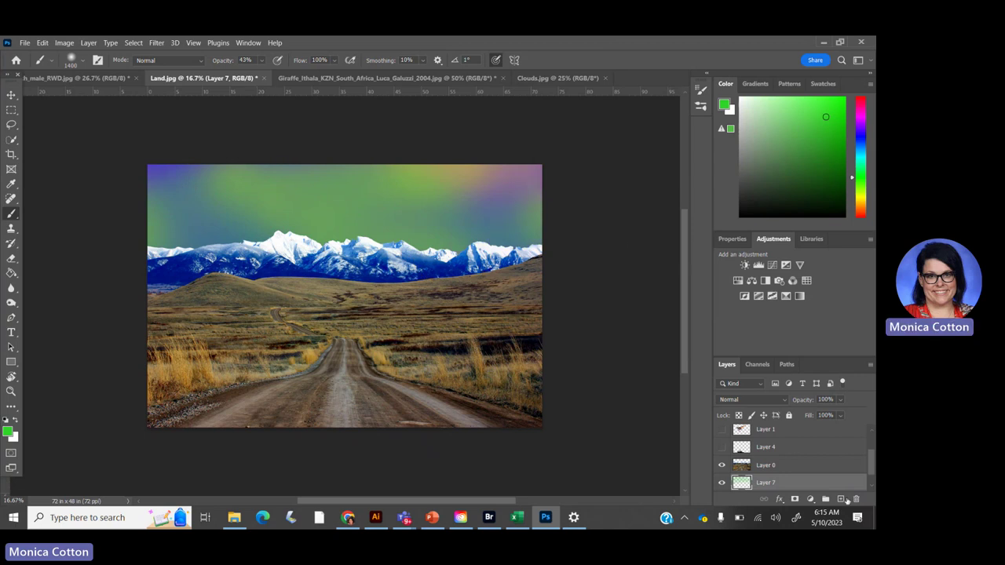
mouse_move(840, 399)
mouse_down()
mouse_move(834, 412)
mouse_move(804, 412)
mouse_move(847, 417)
mouse_up()
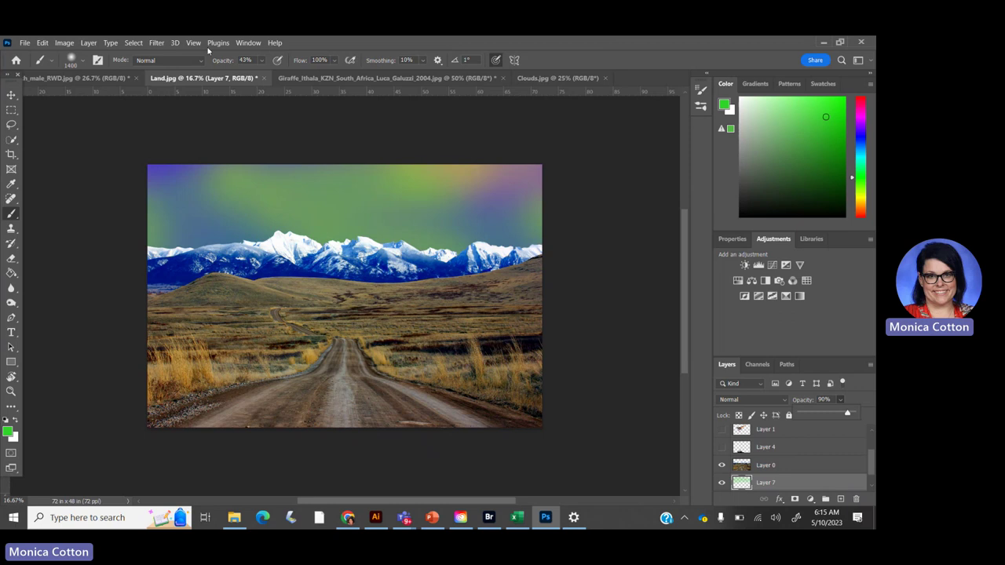
click(155, 44)
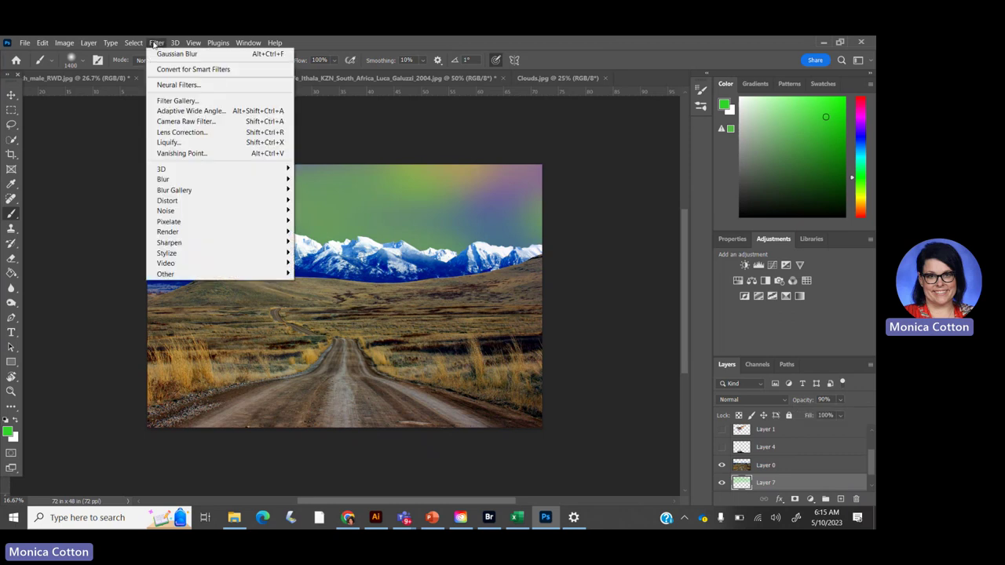
mouse_move(194, 184)
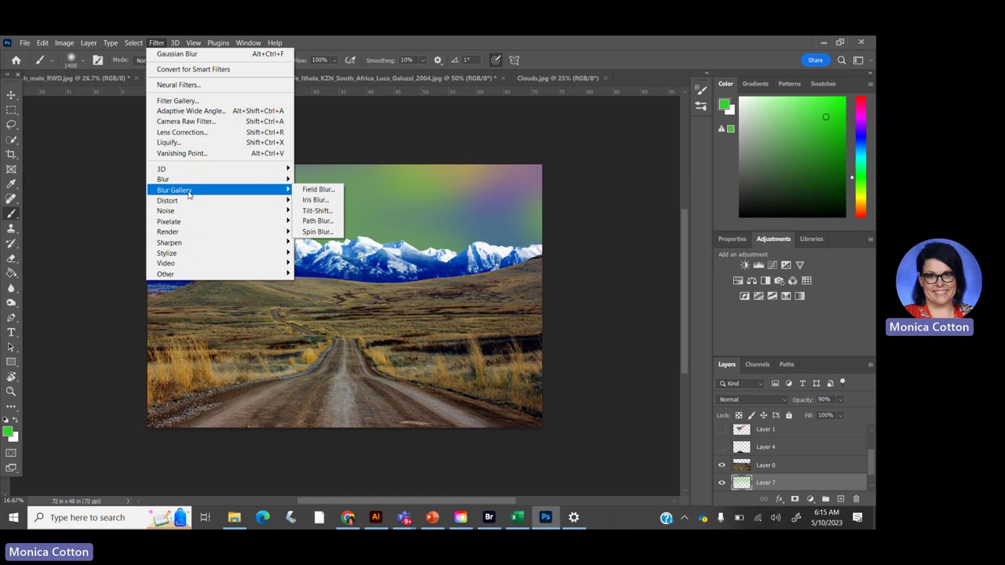
click(107, 184)
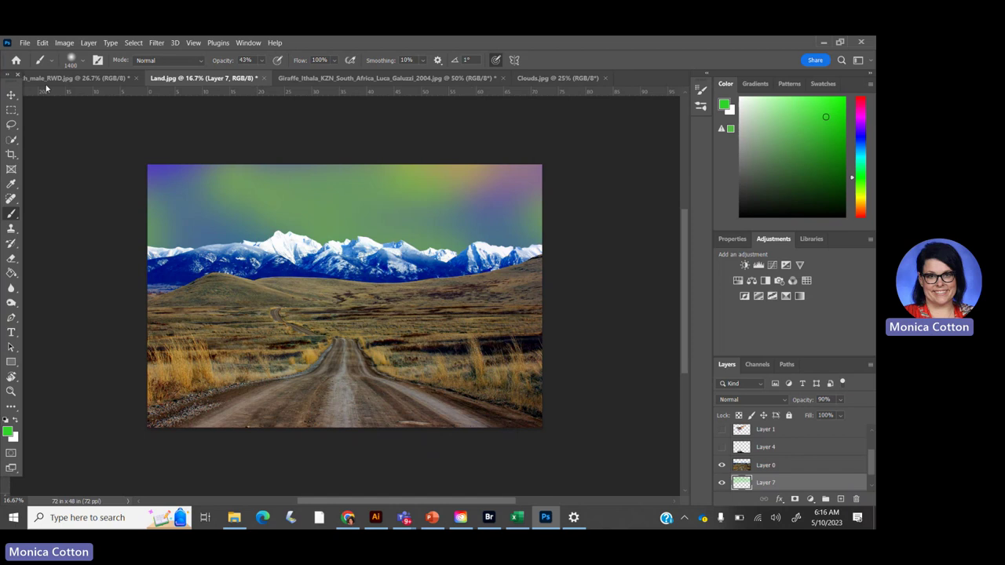
- Save the composition to the Desktop in Photoshop format, naming it with the creator's first name followed by "-SUrreal-Practice" and keeping Maximize Compatibility on
click(26, 43)
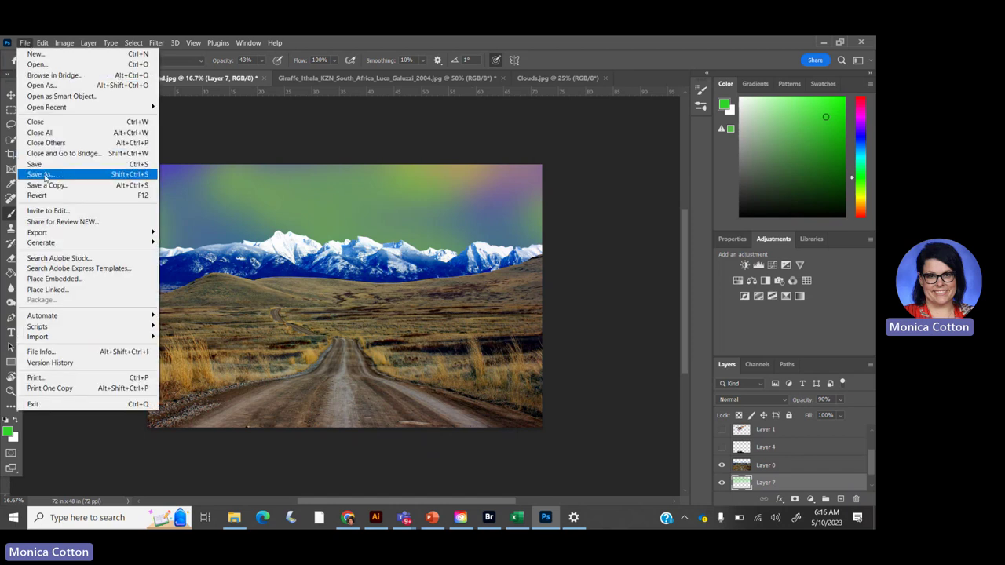
click(41, 174)
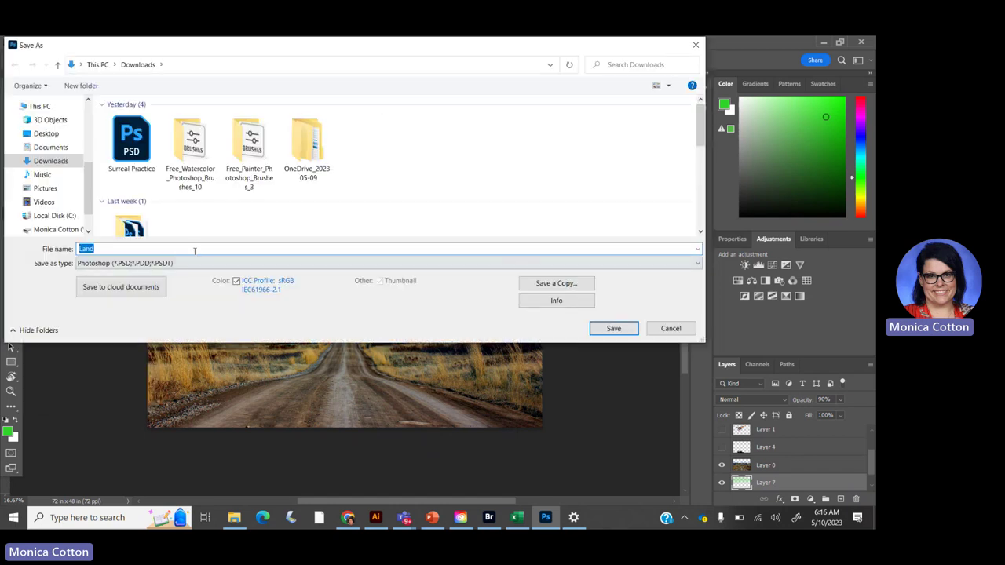
text(Surreal)
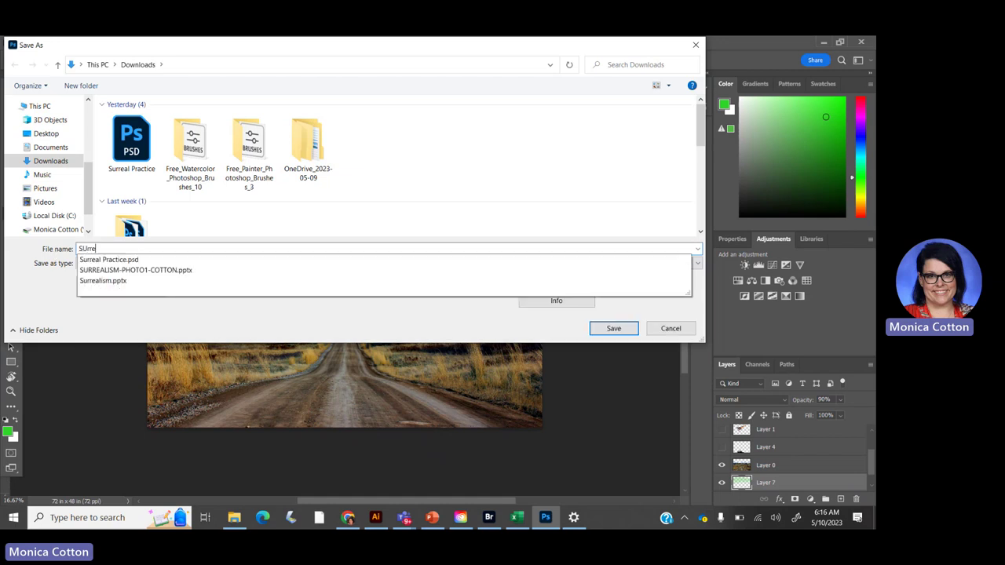
click(80, 248)
text(Monica)
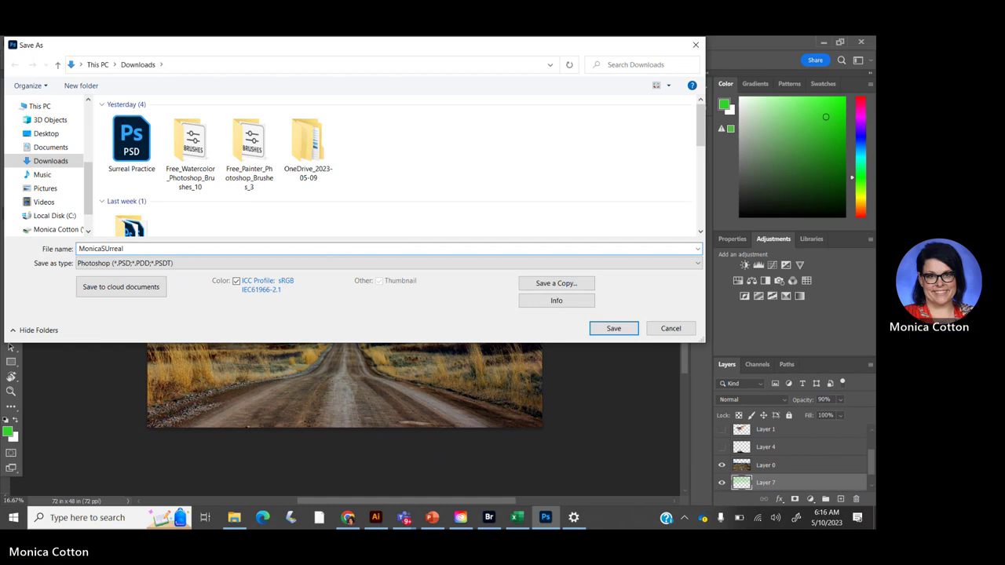
text(-SUrrealp)
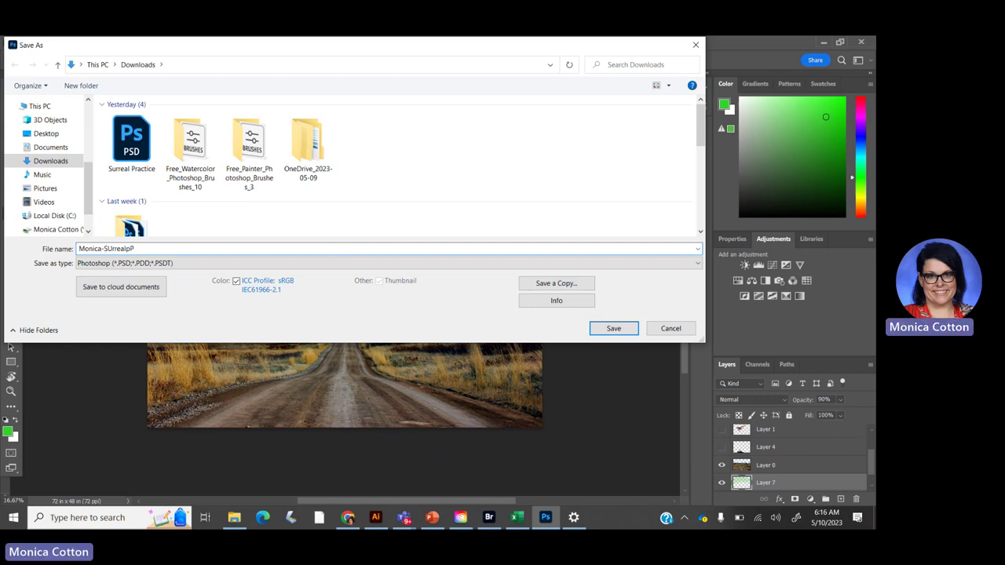
key(BackSpace)
text(-Pr)
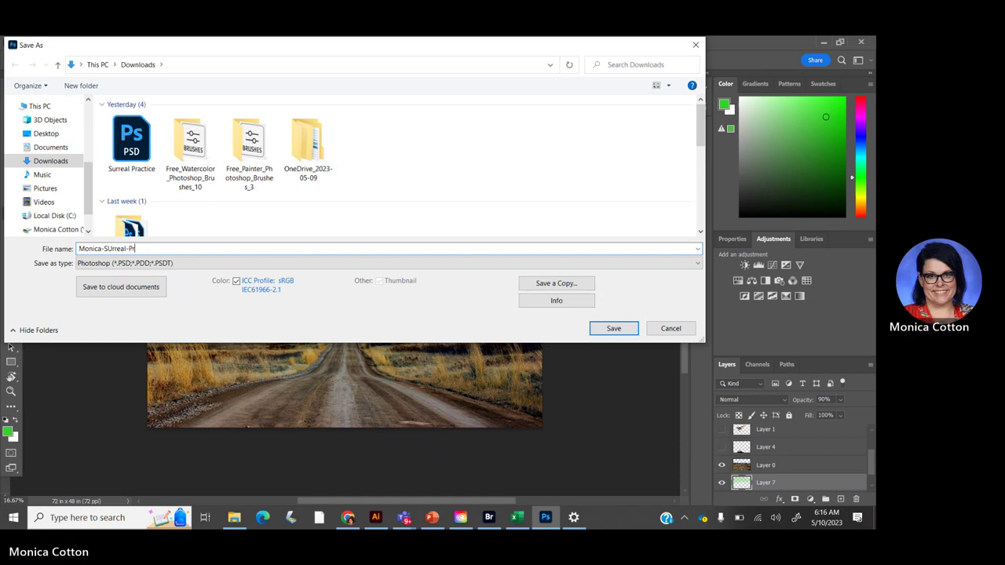
text(actice)
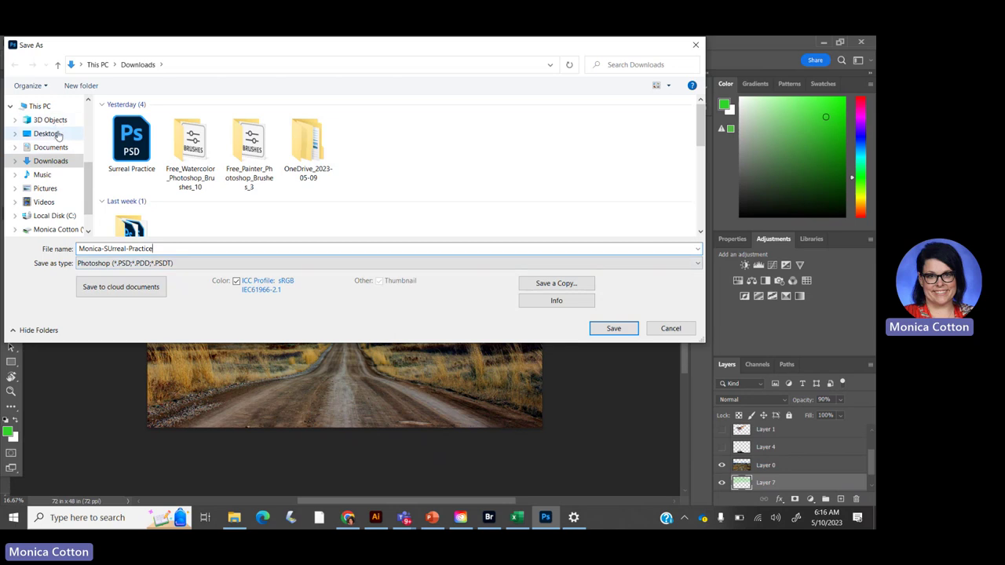
click(58, 135)
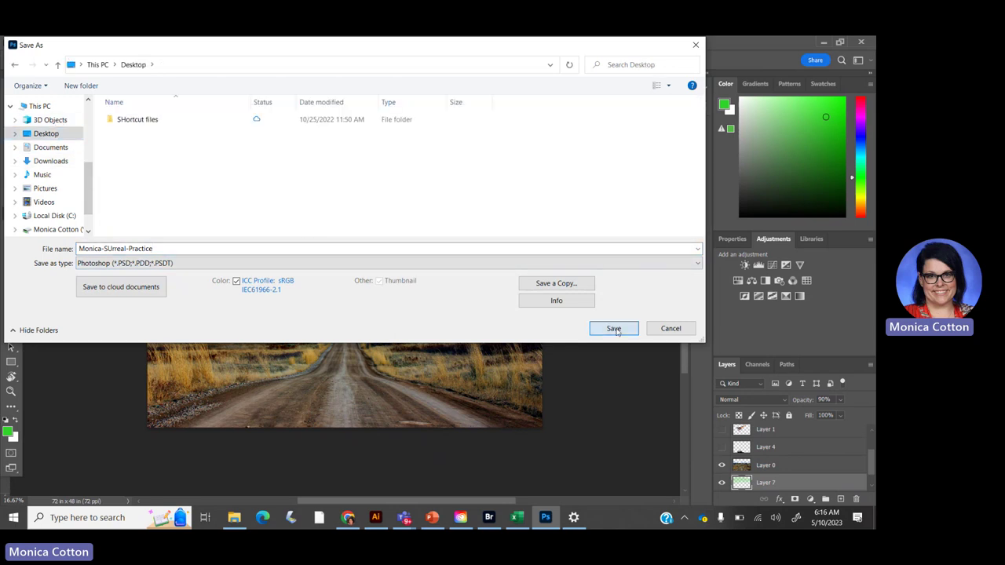
click(614, 329)
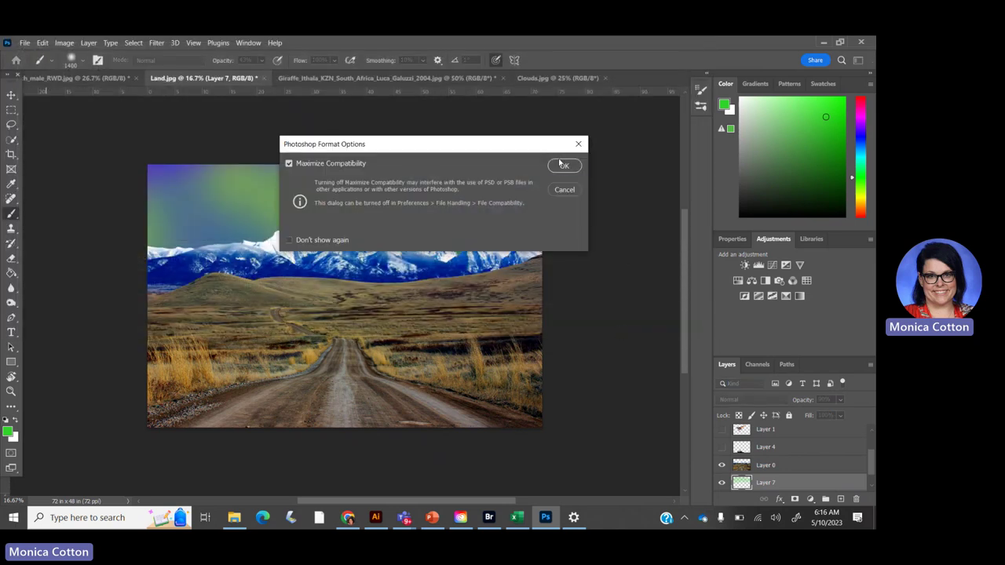
click(562, 165)
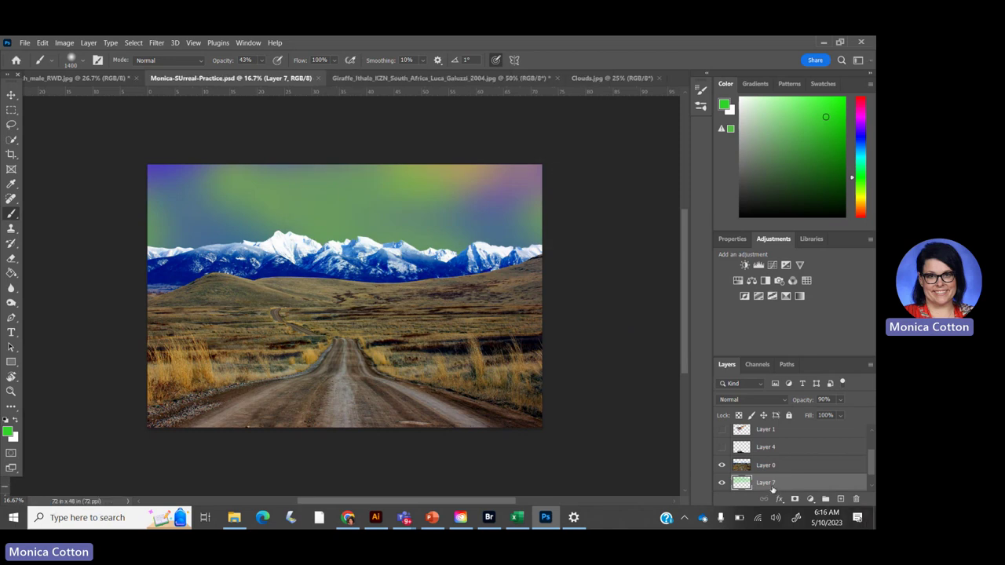
- Liquify the green paint on Layer 7 with the 1100-size Forward Warp brush, pushing it into sweeping waves across the sky
click(158, 43)
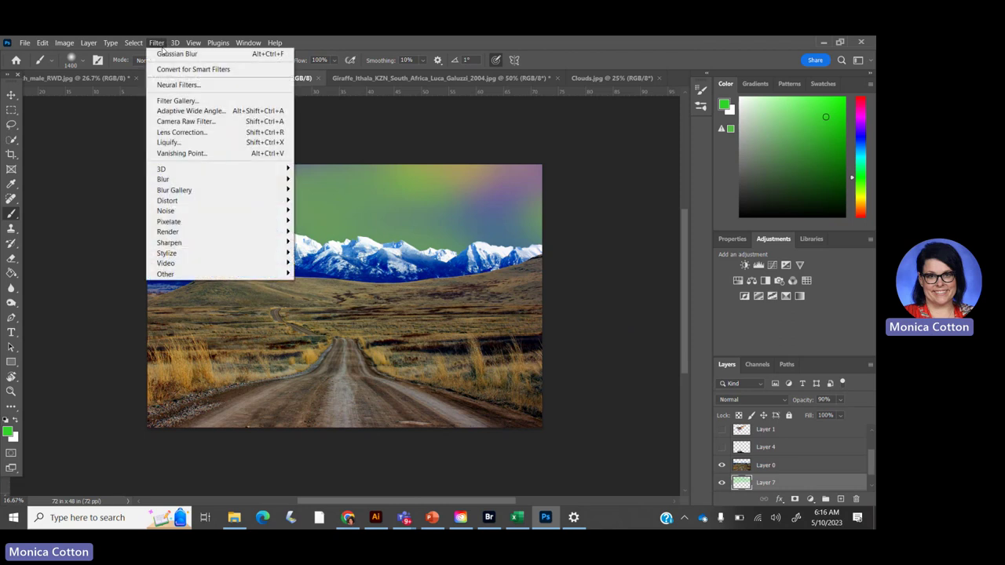
click(178, 143)
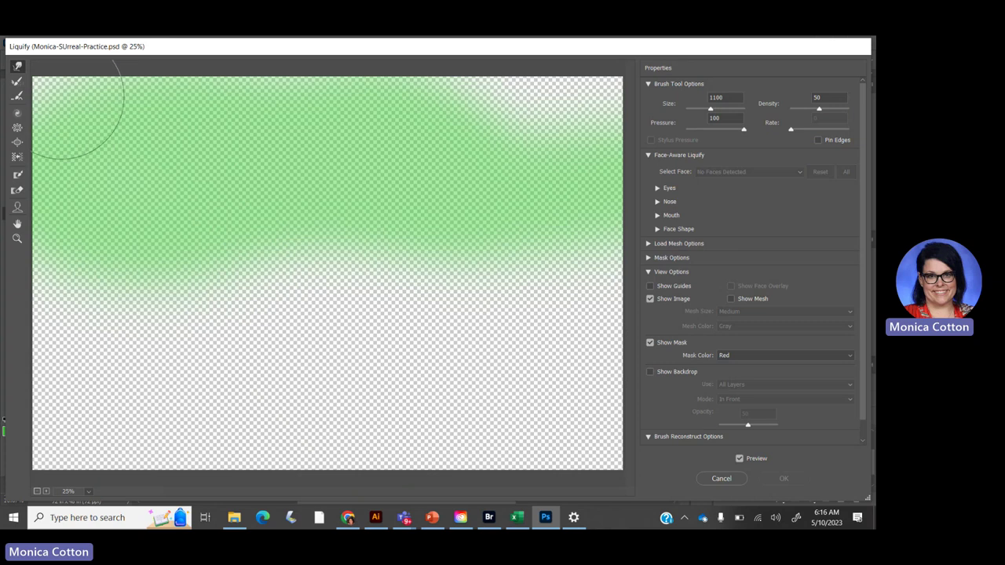
drag(94, 101, 161, 187)
mouse_move(474, 233)
mouse_down()
mouse_move(196, 123)
mouse_move(274, 157)
mouse_move(547, 218)
mouse_move(103, 226)
mouse_move(557, 161)
mouse_move(146, 107)
mouse_move(525, 146)
mouse_move(505, 123)
mouse_move(101, 213)
mouse_move(617, 197)
mouse_up()
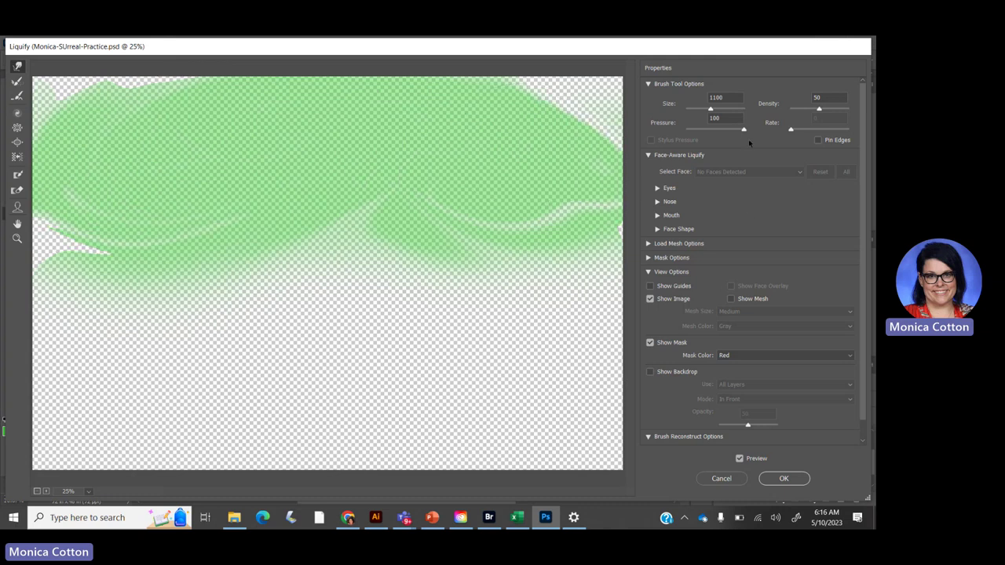
mouse_move(134, 175)
mouse_down()
mouse_move(149, 272)
mouse_move(558, 155)
mouse_up()
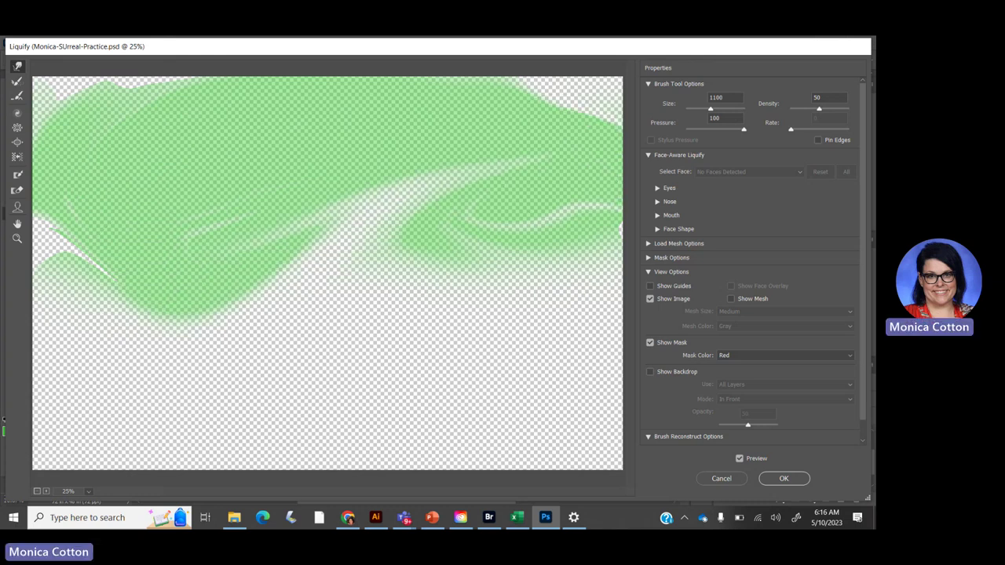
click(800, 481)
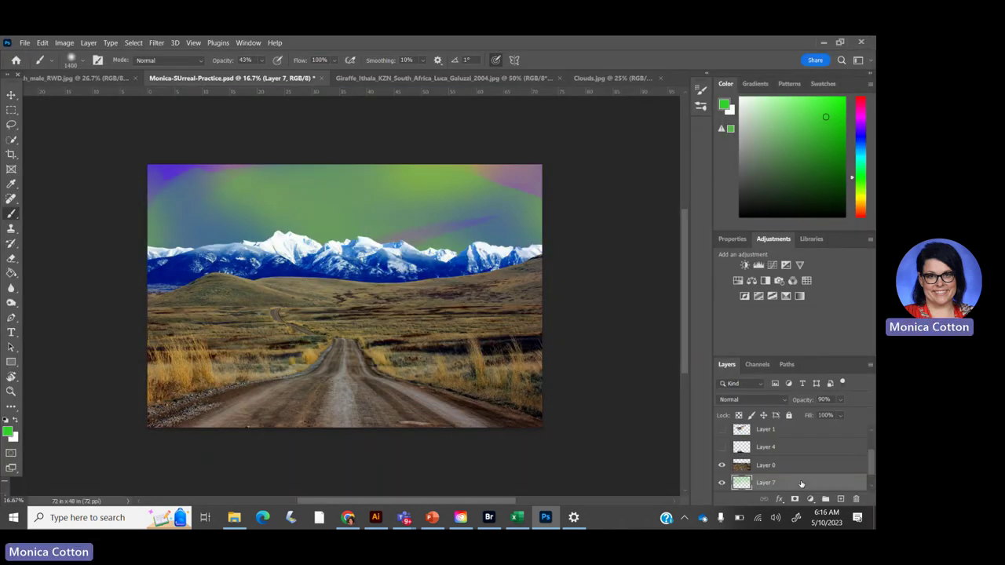
- Create a new layer above Layer 7 and set the brush hardness to 100%
click(841, 499)
click(73, 57)
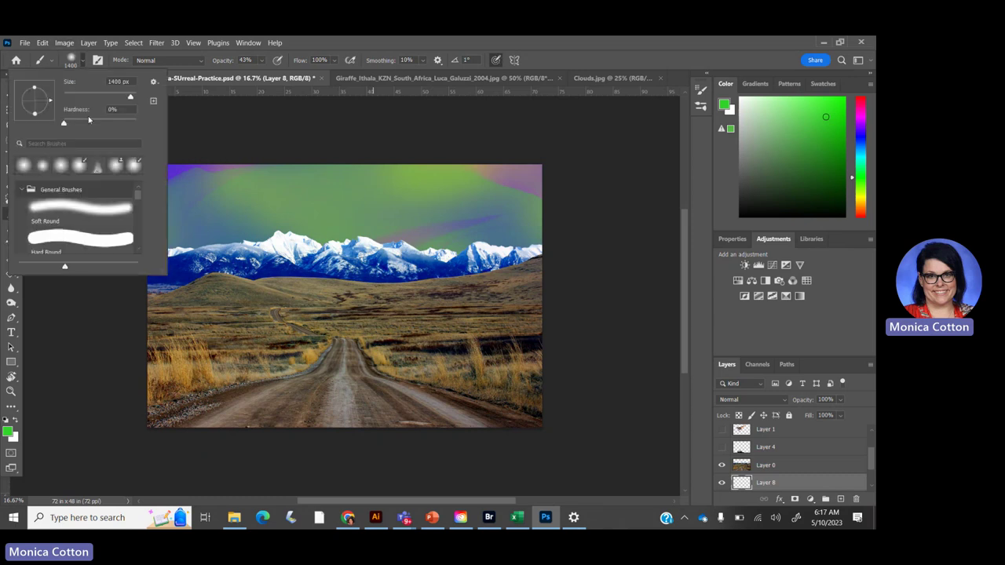
key(Tab)
key(Return)
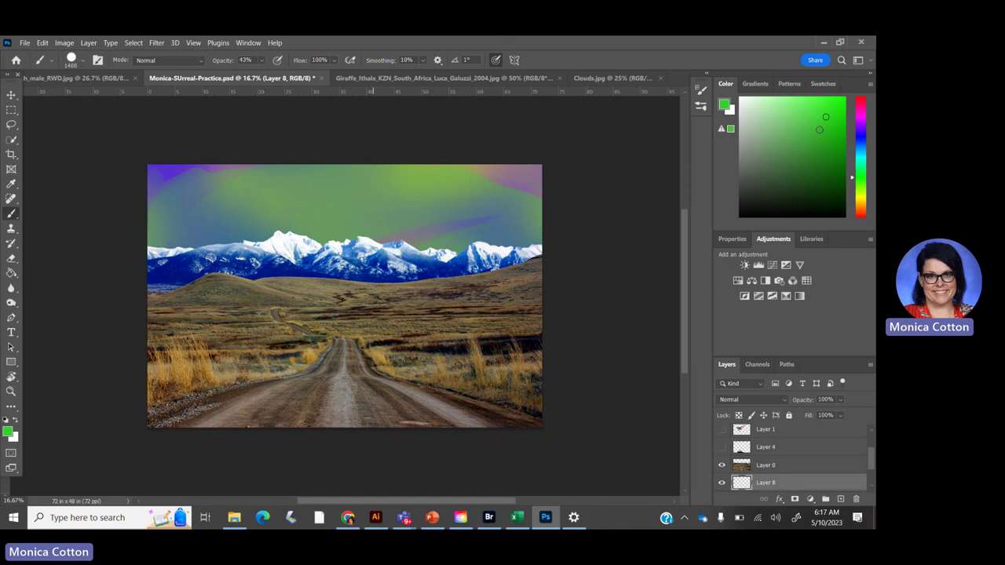
- Choose white as the foreground color and reduce the brush size to 45 px
click(743, 99)
key(bracketleft)
key(bracketleft)
key(bracketleft)
key(bracketleft)
key(bracketleft)
key(bracketleft)
key(bracketleft)
key(bracketleft)
key(bracketleft)
key(bracketleft)
- Set the brush opacity to 100% and dot white stars over the sky on Layer 8, varying the brush size, including 30 and 15 px
click(261, 60)
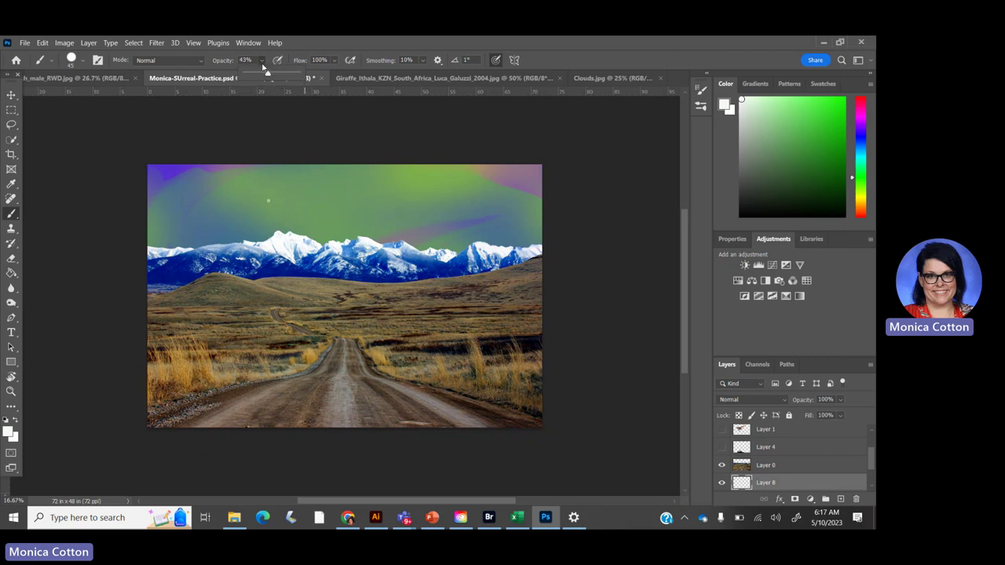
drag(263, 74, 299, 74)
click(260, 199)
key(bracketleft)
key(bracketleft)
click(375, 228)
key(bracketright)
right_click(170, 222)
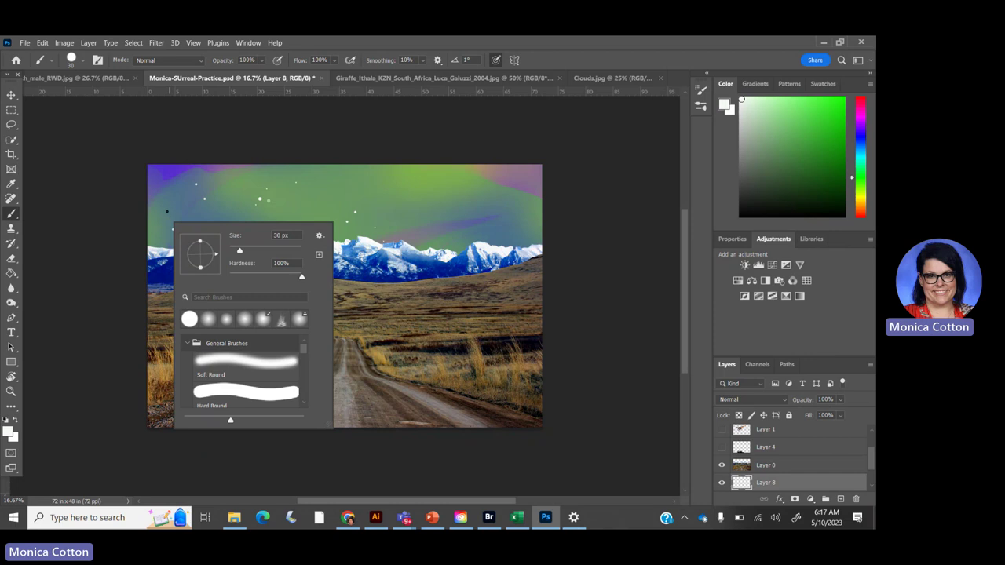
click(168, 211)
key(bracketleft)
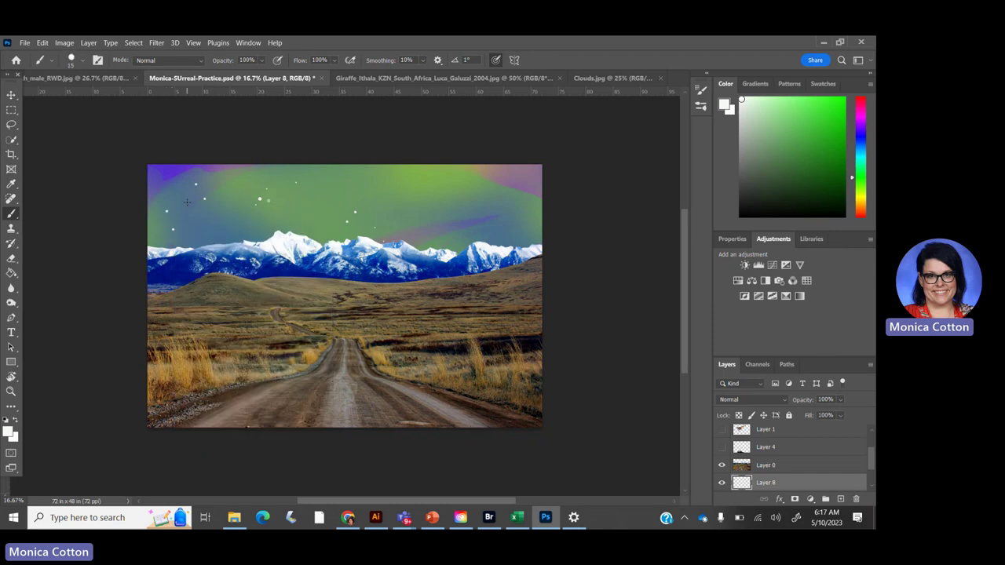
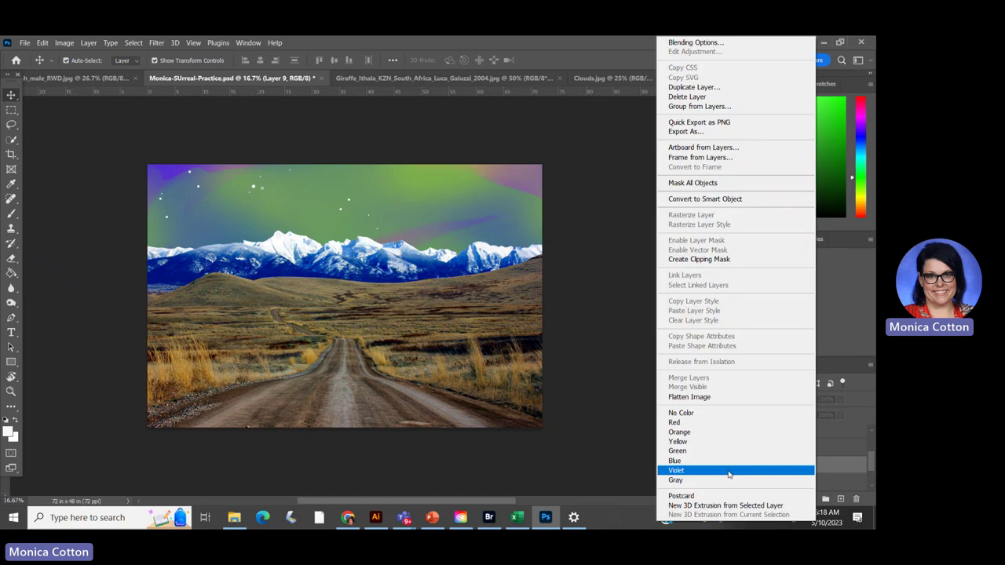
click(760, 466)
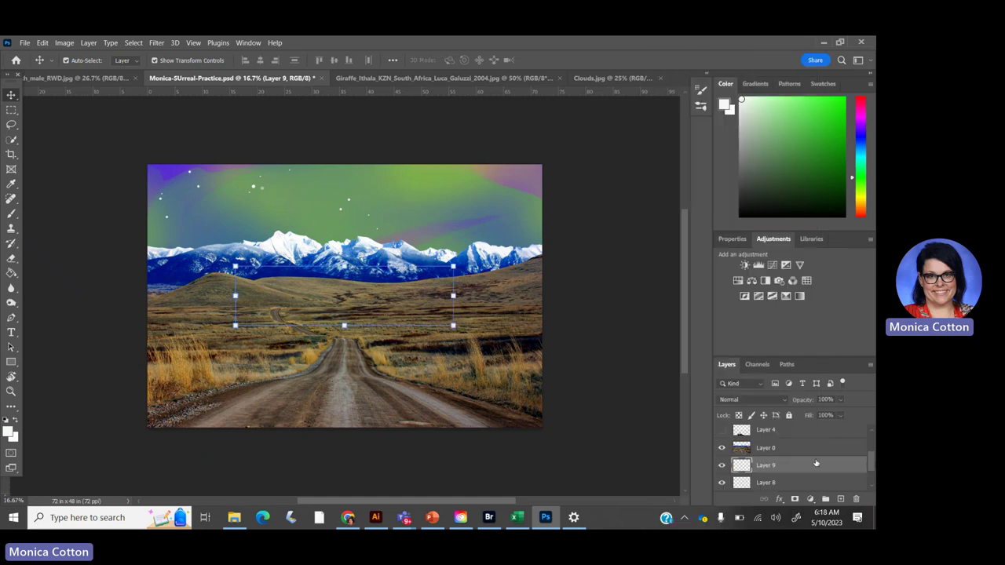
drag(422, 325, 465, 260)
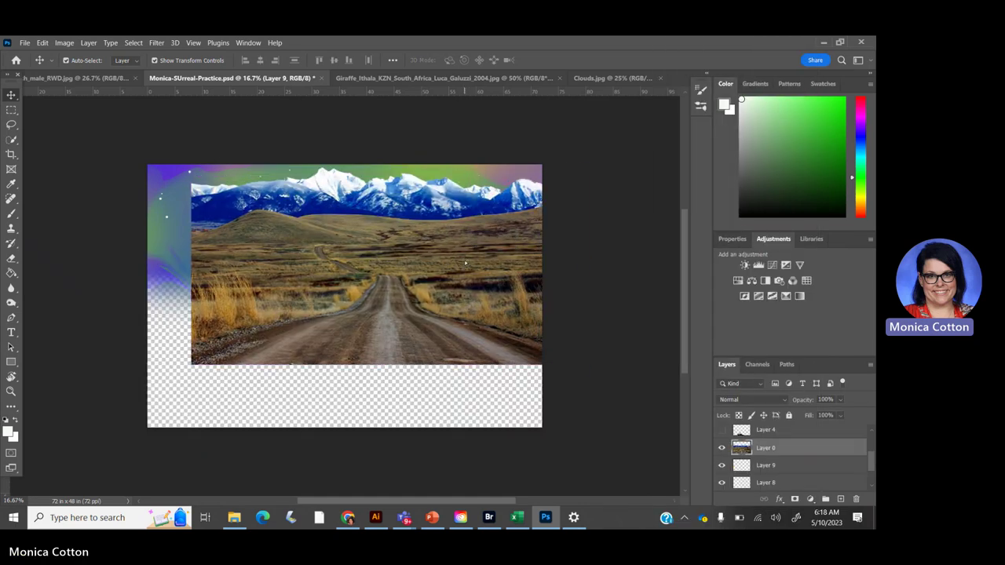
key(ctrl+z)
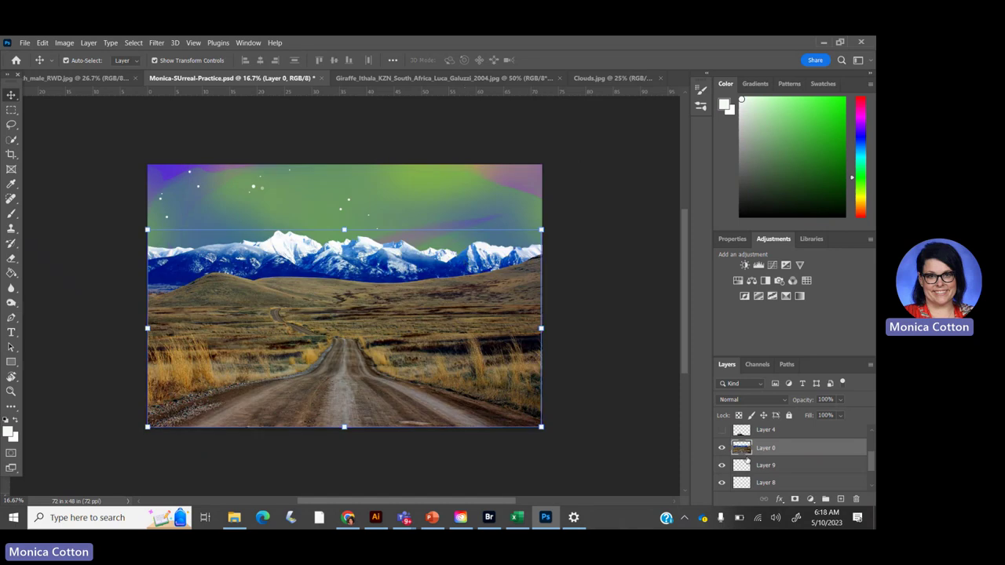
- Move the landscape down to uncover the sky layers, and place the Layer 9 stars over the right half of the sky
click(752, 469)
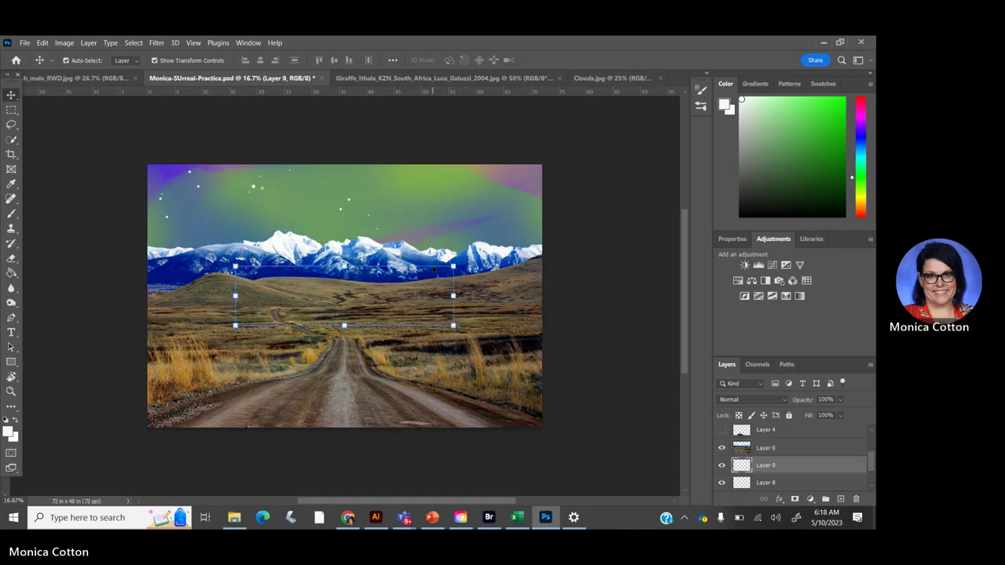
drag(434, 269, 408, 414)
drag(332, 292, 421, 214)
- Flip the Layer 9 stars horizontally and scale them up to about 162%
right_click(422, 214)
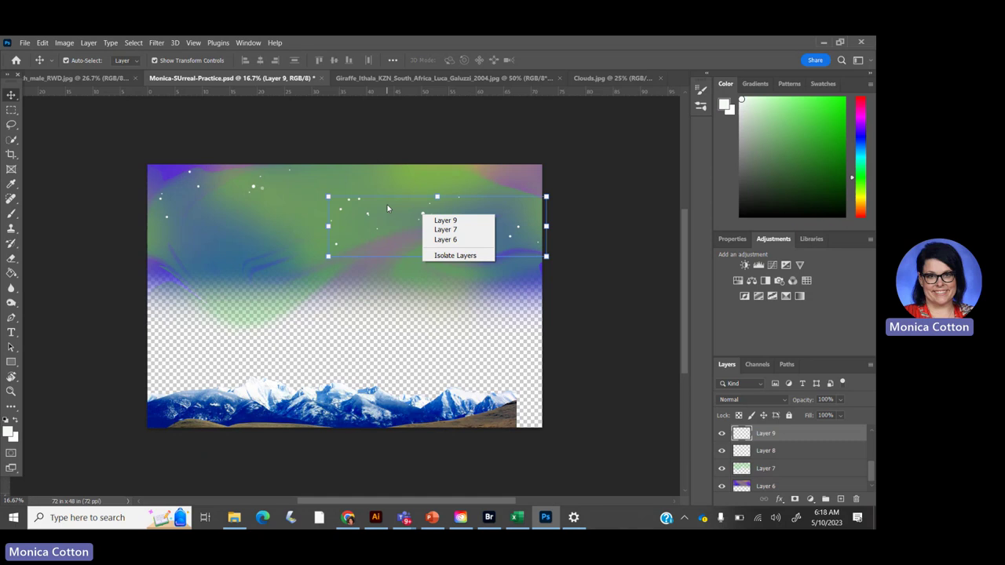
key(ctrl+t)
right_click(365, 242)
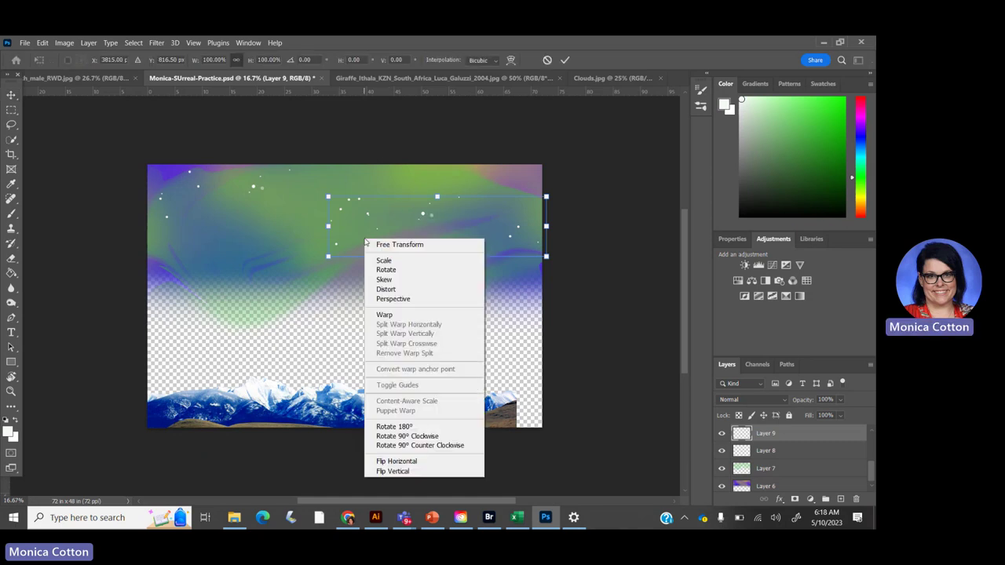
click(388, 461)
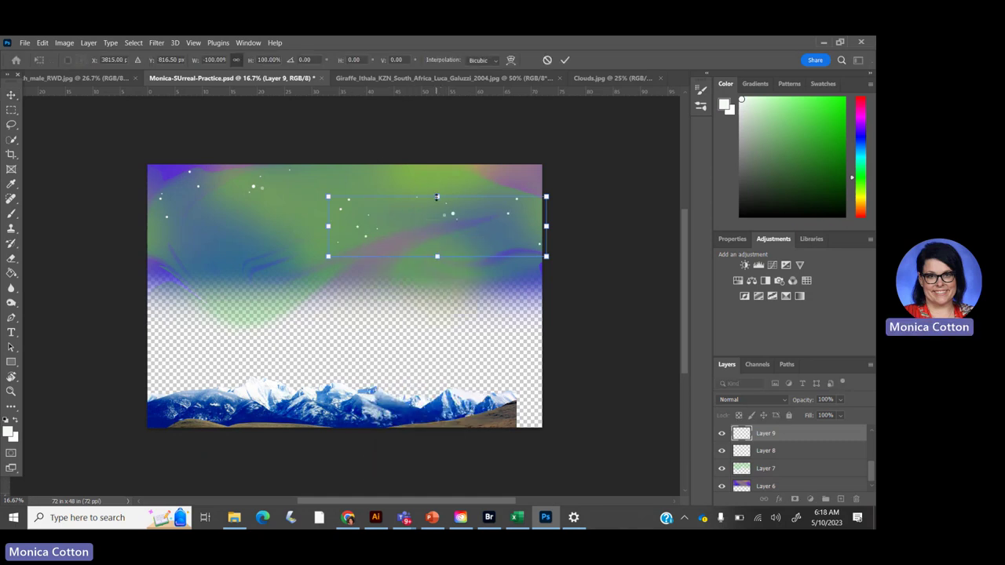
drag(436, 197, 438, 159)
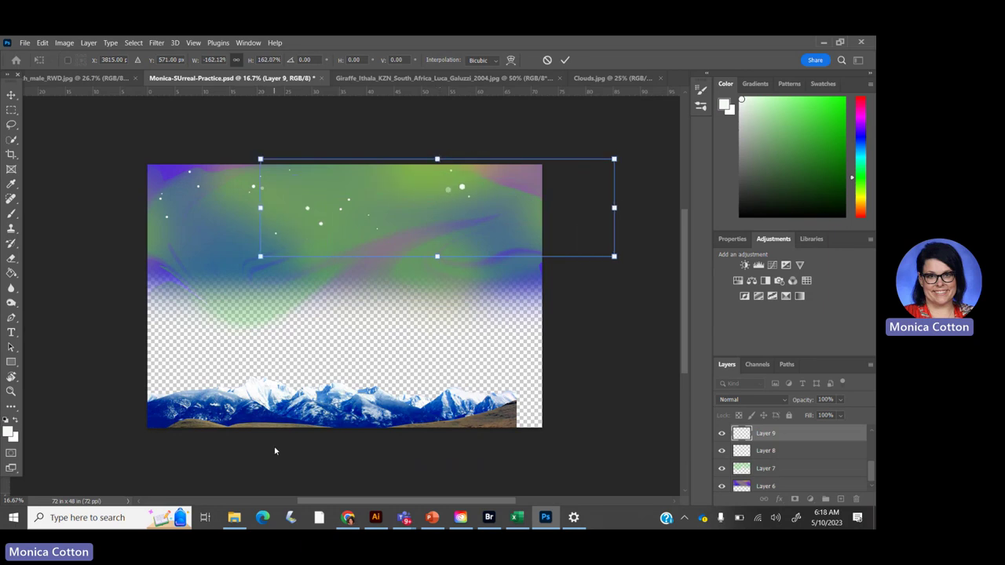
key(Return)
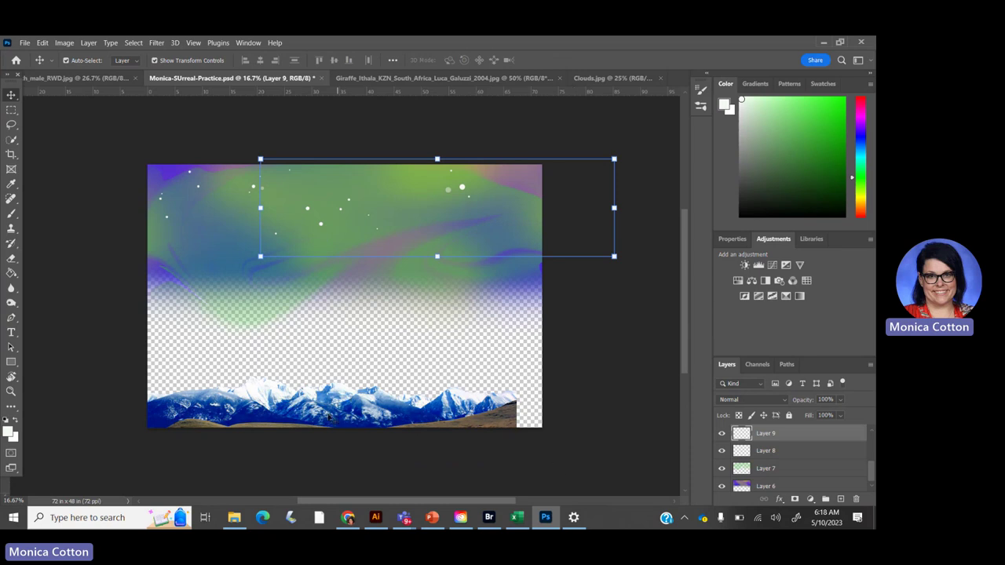
- Move the landscape back up so it fills the canvas's lower part, with its mountains slightly lower than originally, and deselect it
key(ctrl+v)
mouse_move(338, 299)
mouse_down()
mouse_move(370, 285)
mouse_move(314, 287)
mouse_move(350, 291)
mouse_up()
click(584, 298)
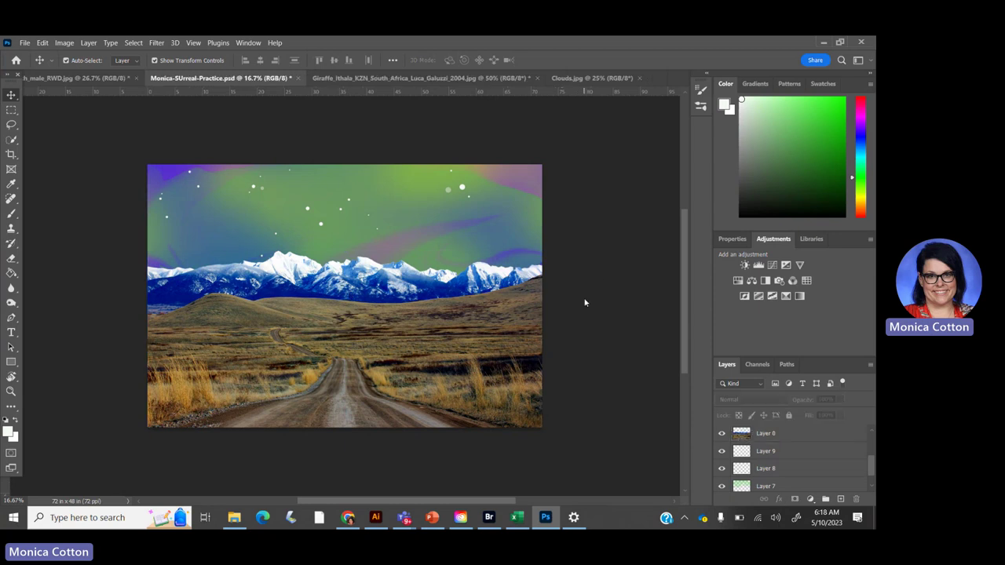
- Apply a Gaussian Blur with a radius of about 5.2 pixels to the Layer 8 stars, and deselect the layer
scroll(793, 481, down, 1)
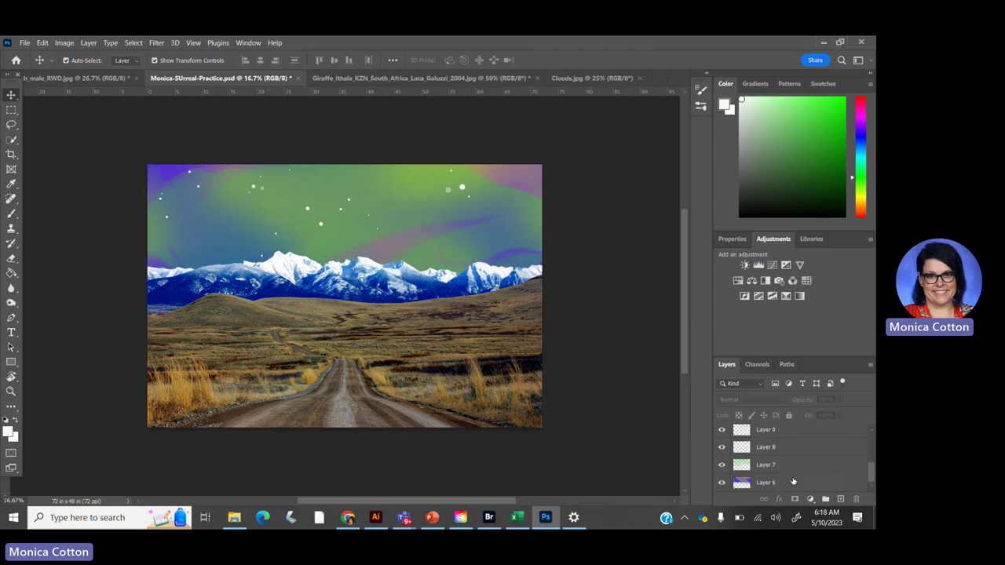
click(770, 447)
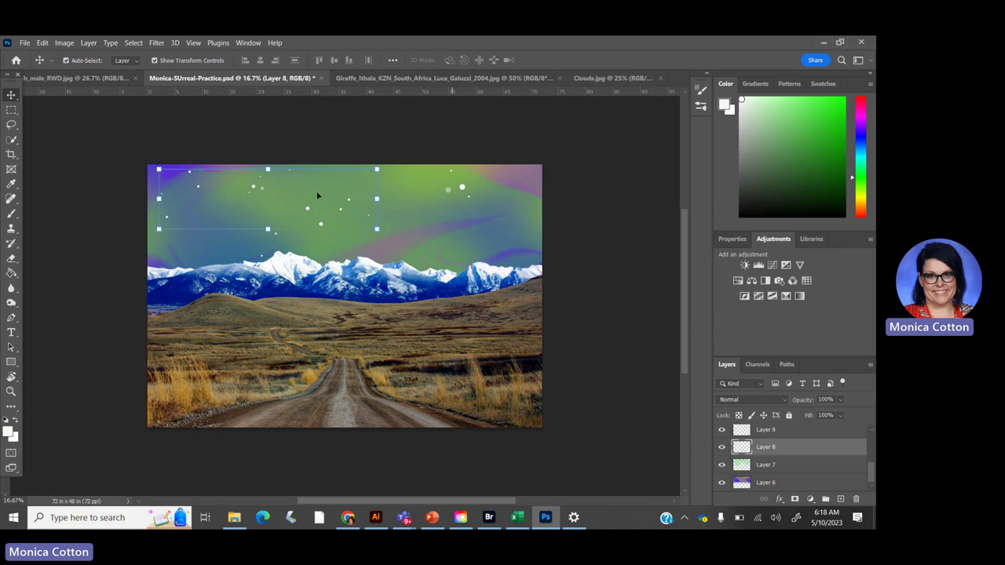
click(160, 44)
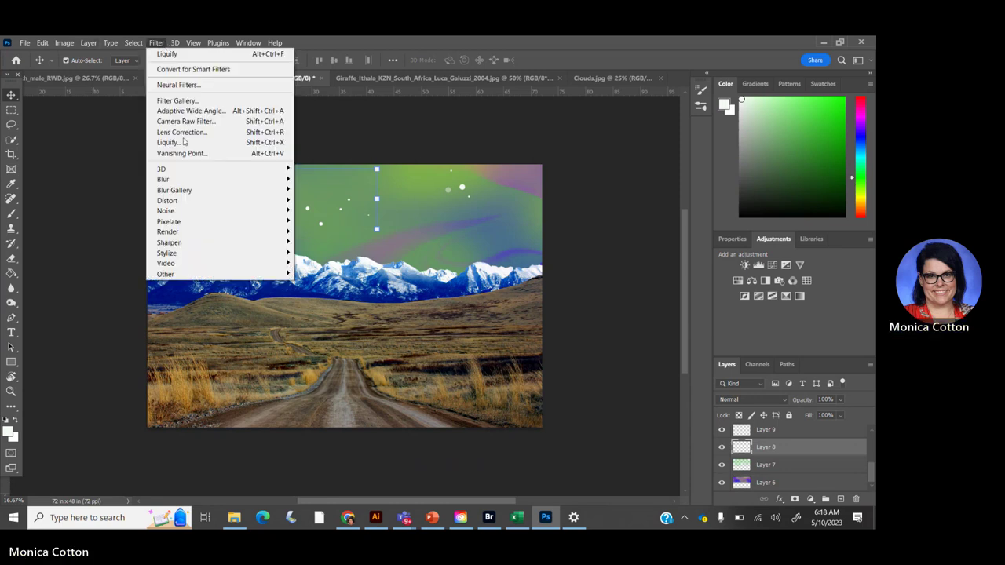
mouse_move(192, 180)
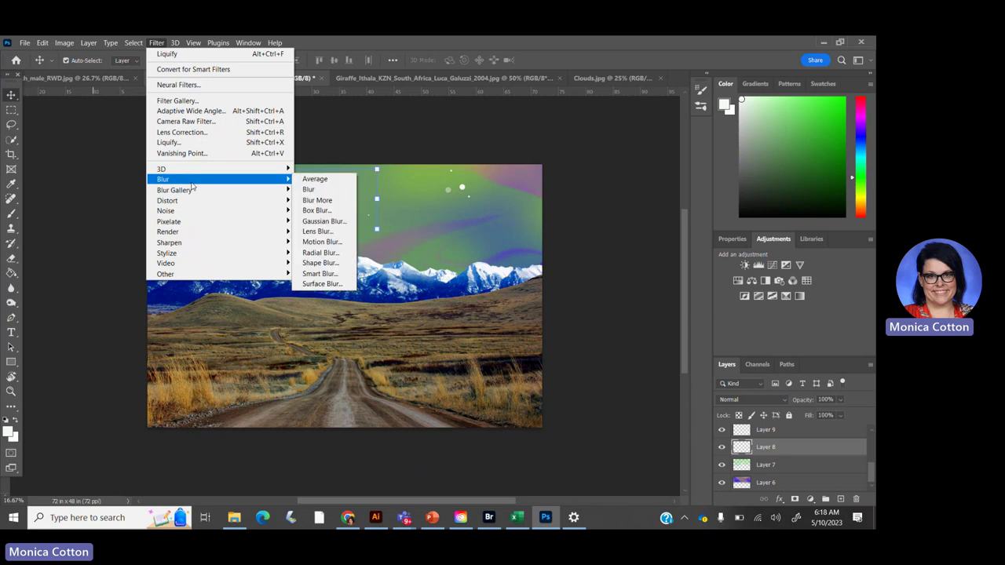
click(324, 221)
drag(582, 296, 574, 297)
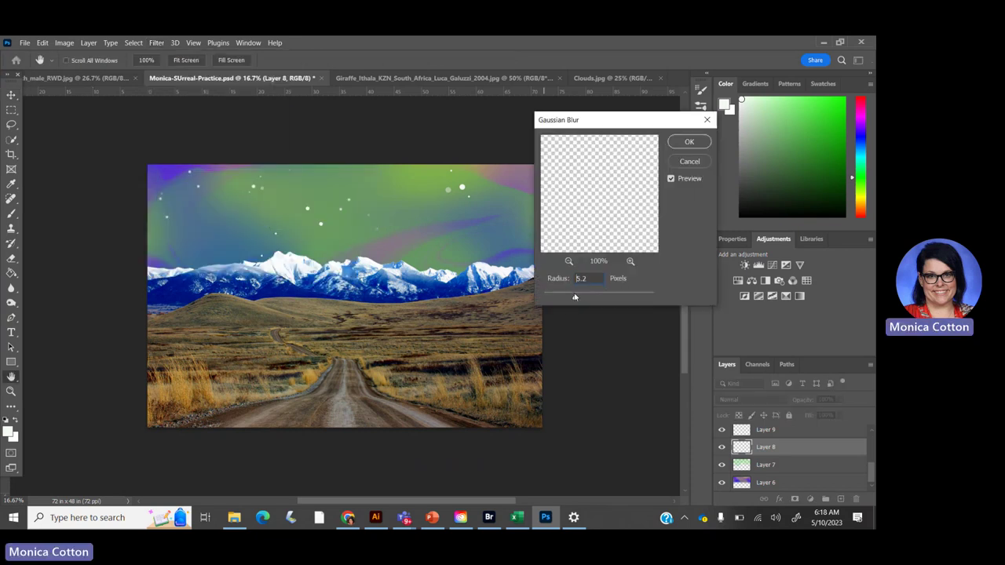
click(701, 140)
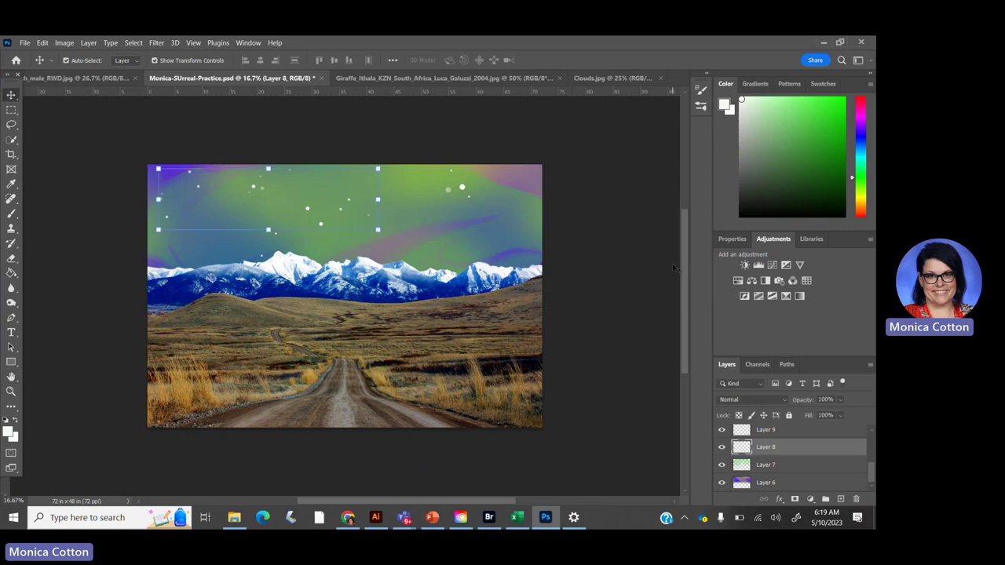
scroll(565, 407, down, 2)
click(622, 306)
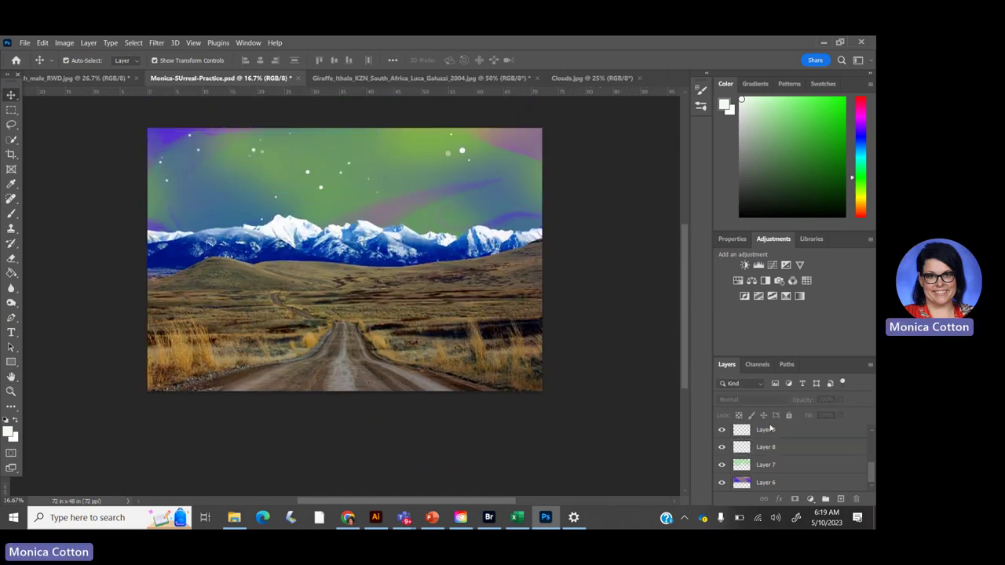
- Add a new empty layer directly above Layer 8 for the moon
click(782, 447)
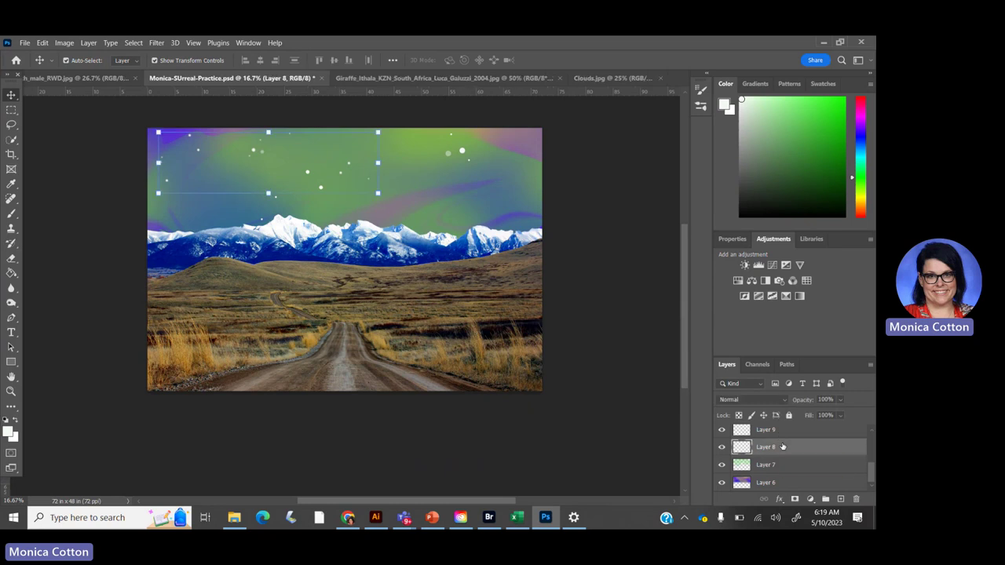
click(789, 482)
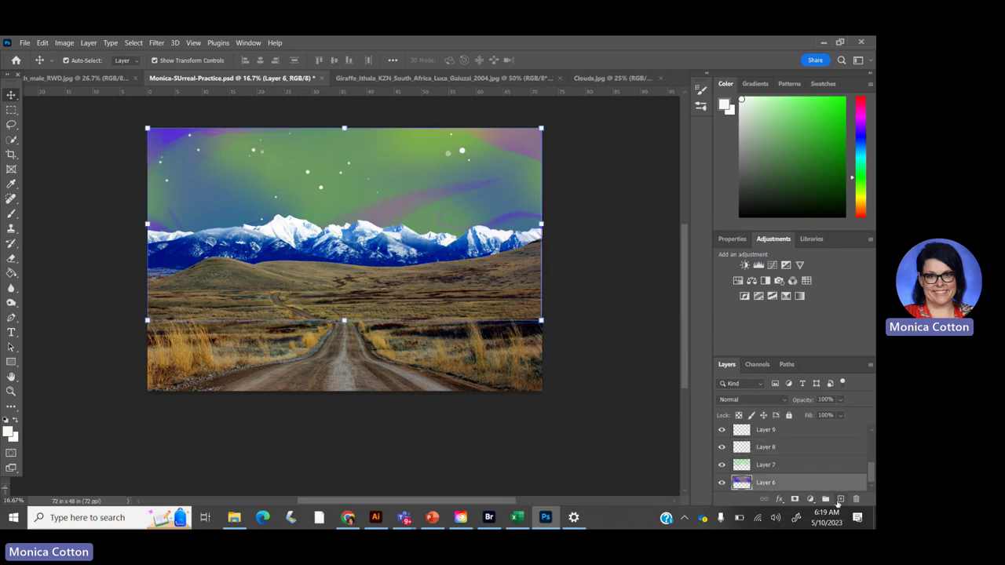
click(806, 450)
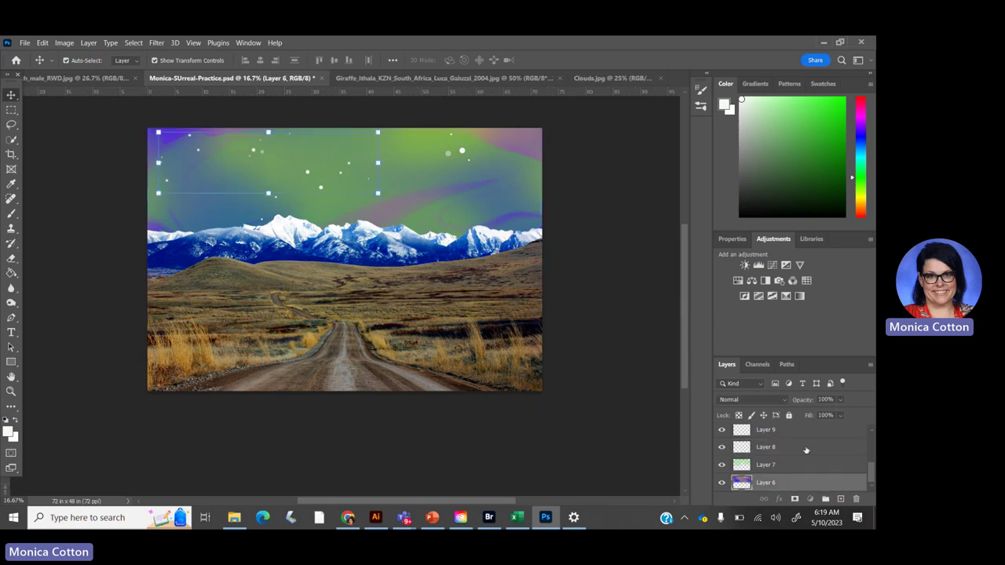
click(841, 499)
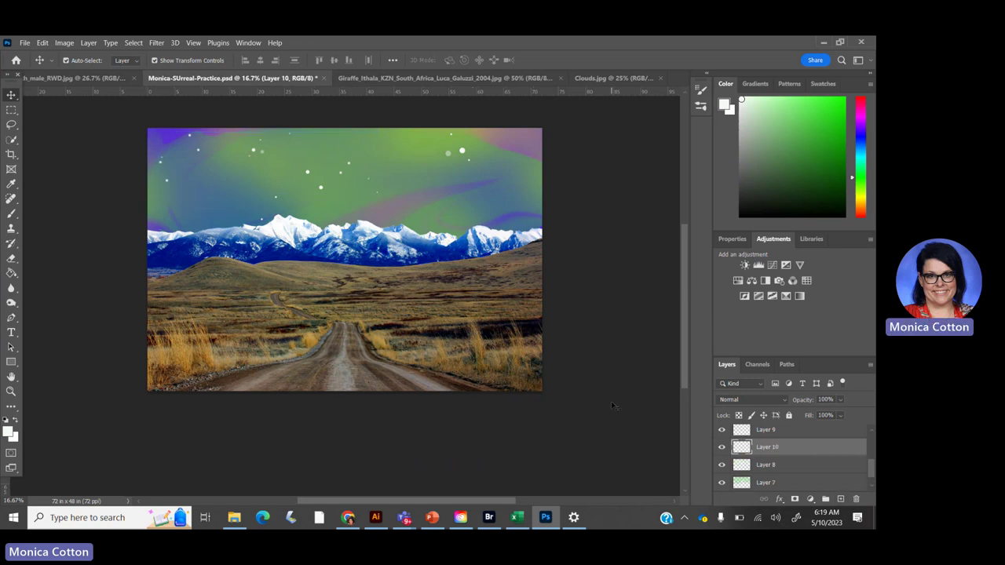
scroll(766, 471, up, 3)
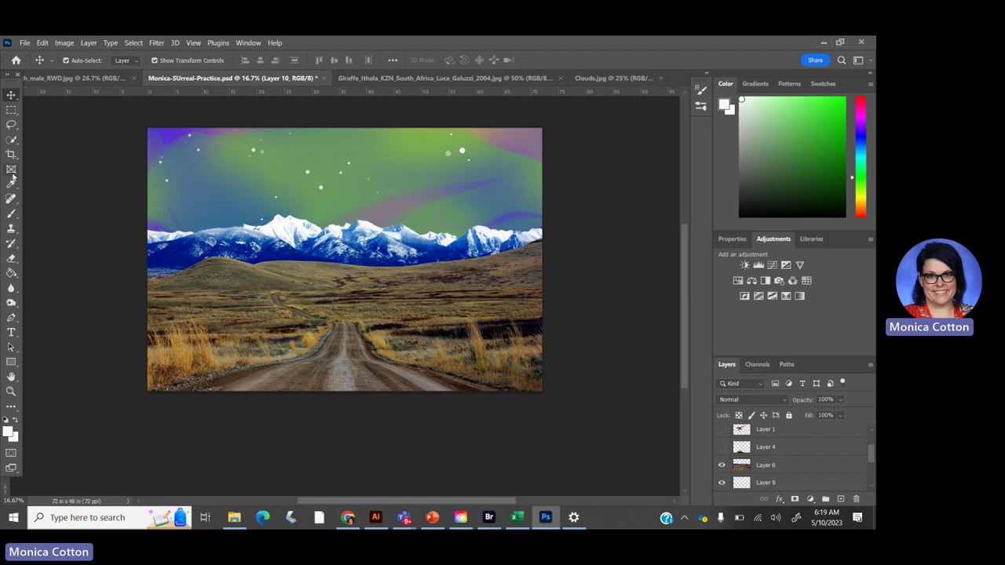
- Stamp a pale yellow-green moon behind the mountains at the sky's right side on Layer 10, using a 1600 px brush with 100% hardness
click(12, 213)
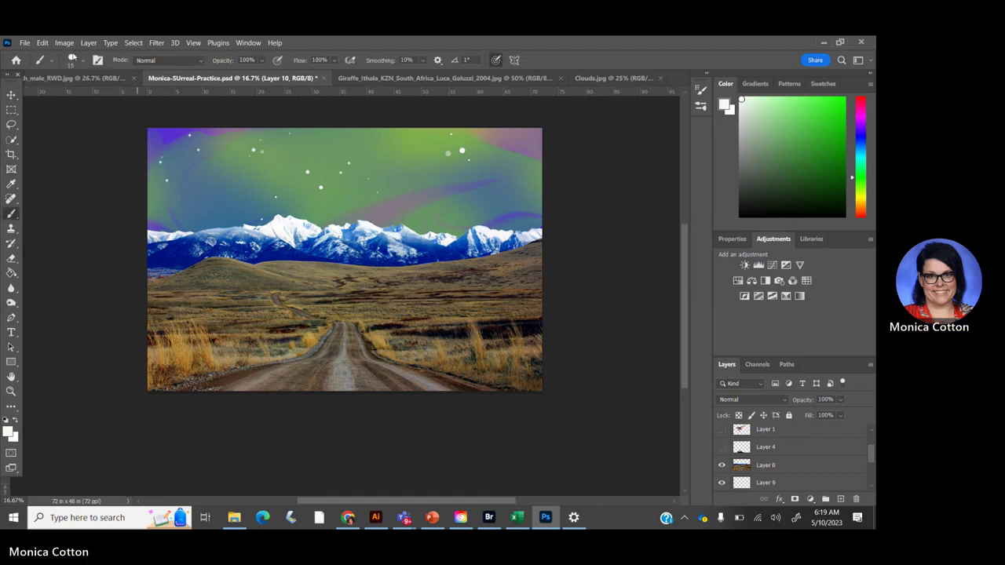
click(72, 60)
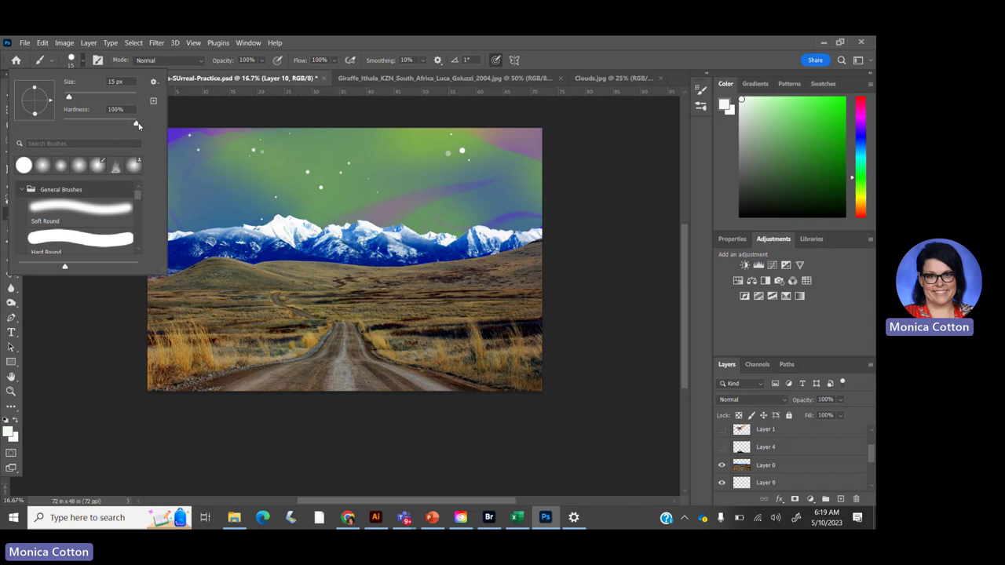
key(Return)
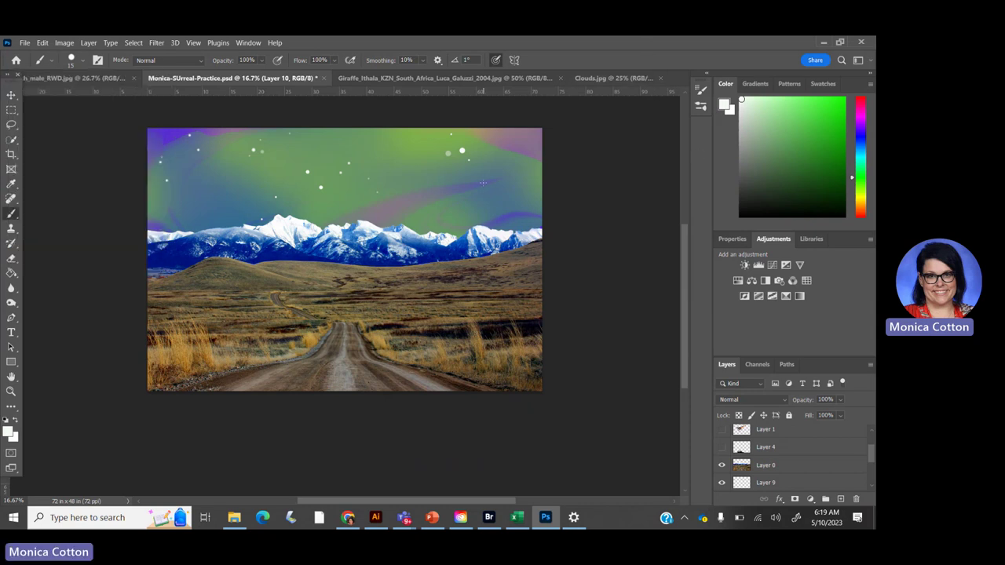
click(862, 191)
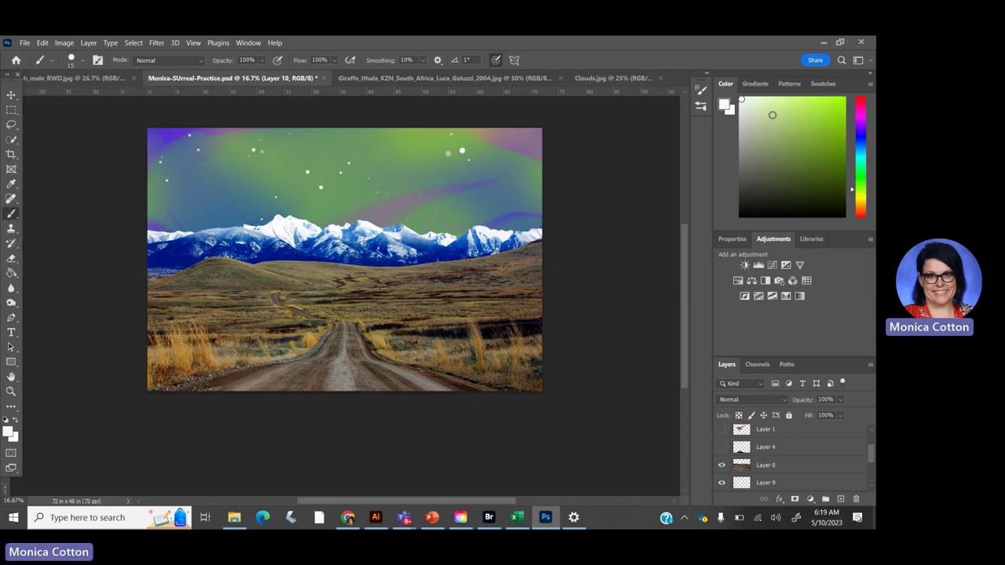
click(754, 101)
key(bracketright)
key(bracketright)
key(bracketright)
key(bracketright)
key(bracketright)
key(bracketright)
key(bracketright)
key(bracketright)
key(bracketright)
key(bracketright)
key(bracketright)
key(bracketright)
key(bracketright)
key(bracketright)
key(bracketright)
key(bracketright)
key(bracketright)
key(bracketright)
key(bracketright)
key(bracketright)
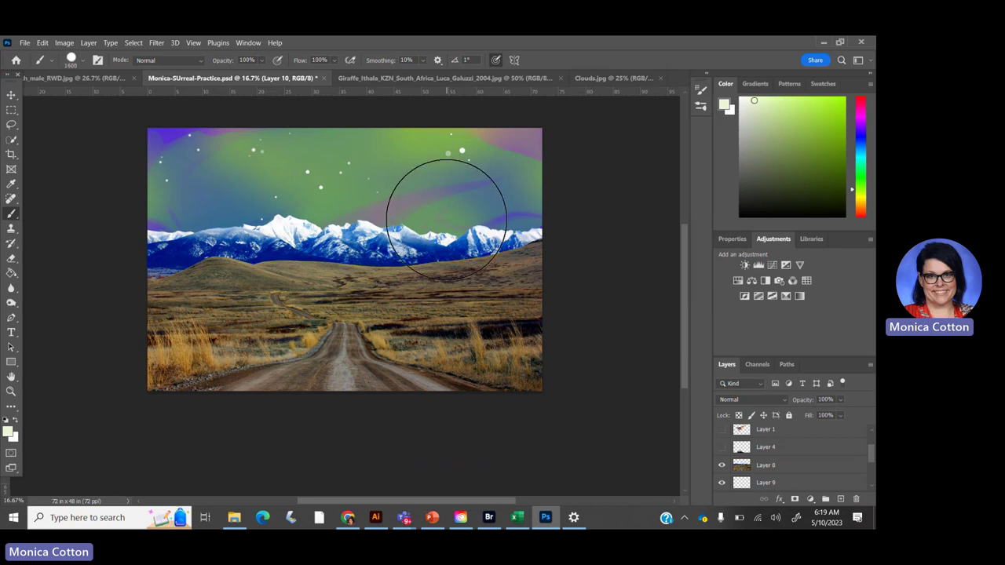
click(445, 220)
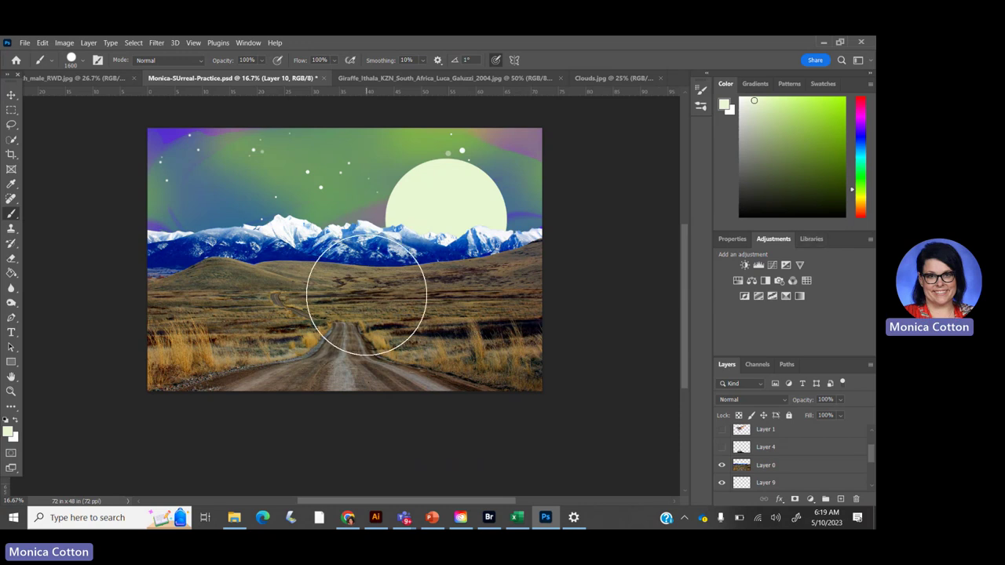
- Set the brush hardness to 5% and the color to white, and add a soft highlight to the moon's center
click(72, 66)
click(68, 123)
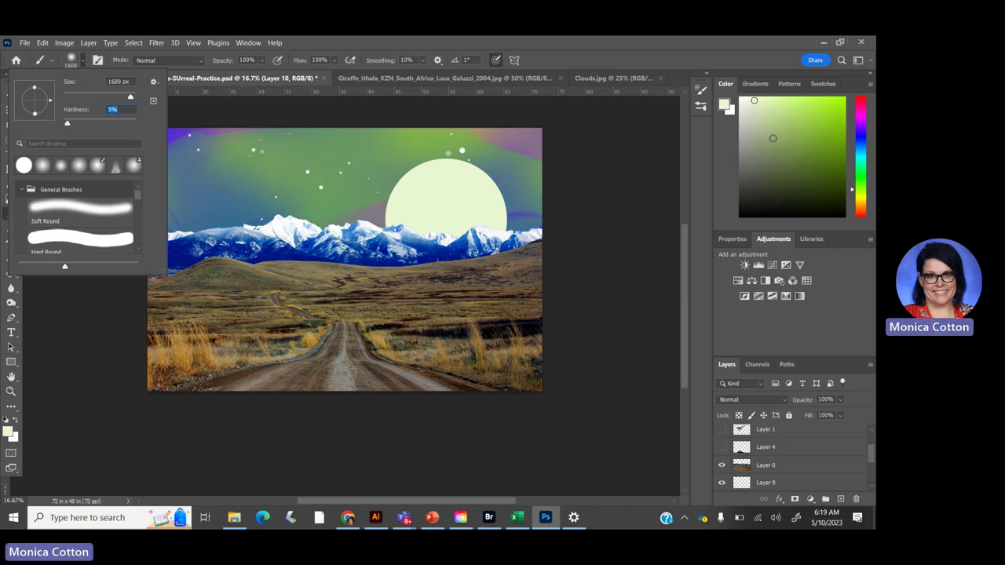
drag(754, 100, 740, 100)
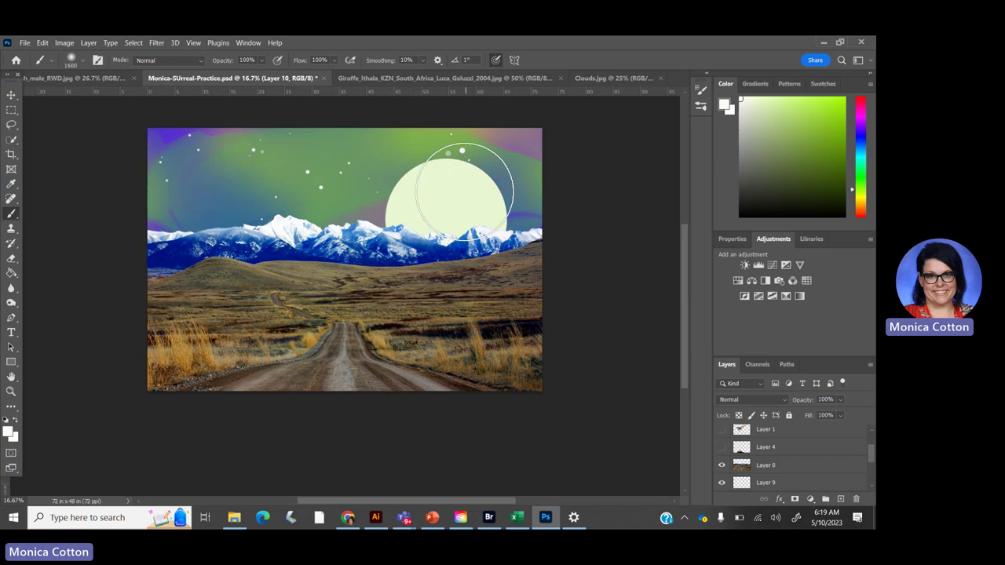
click(446, 216)
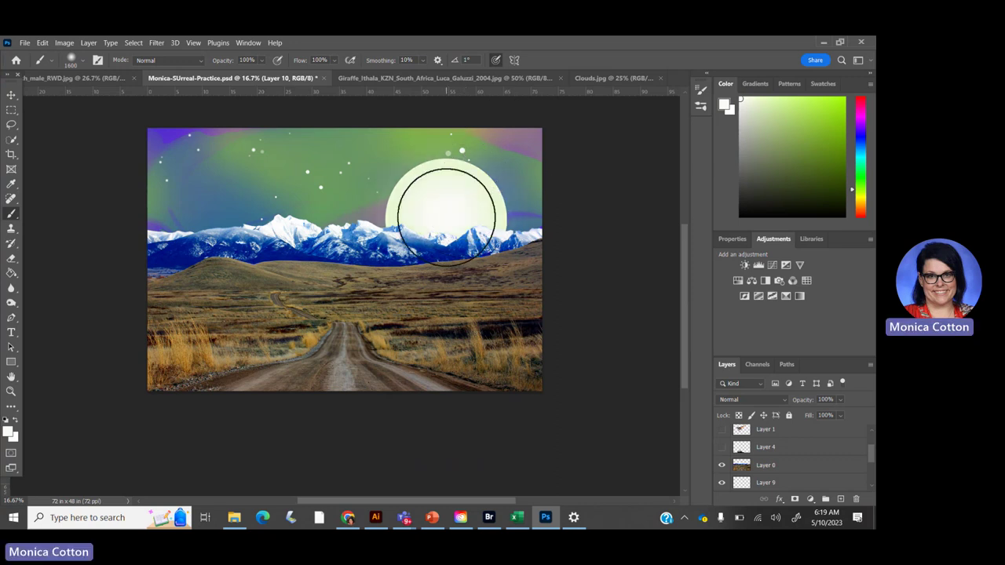
click(789, 84)
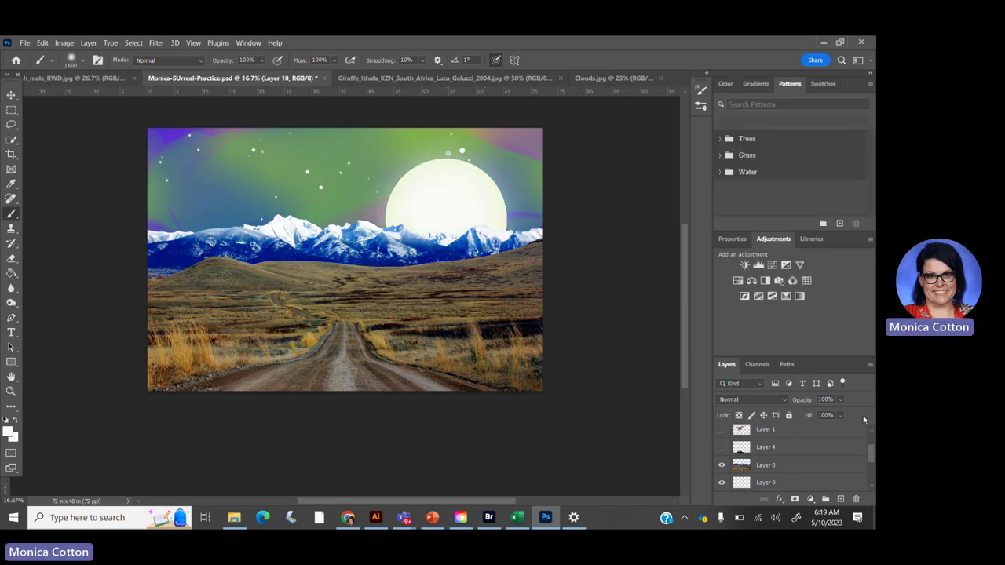
- Add a new empty layer directly above Layer 6, beneath Layer 7
scroll(768, 469, down, 2)
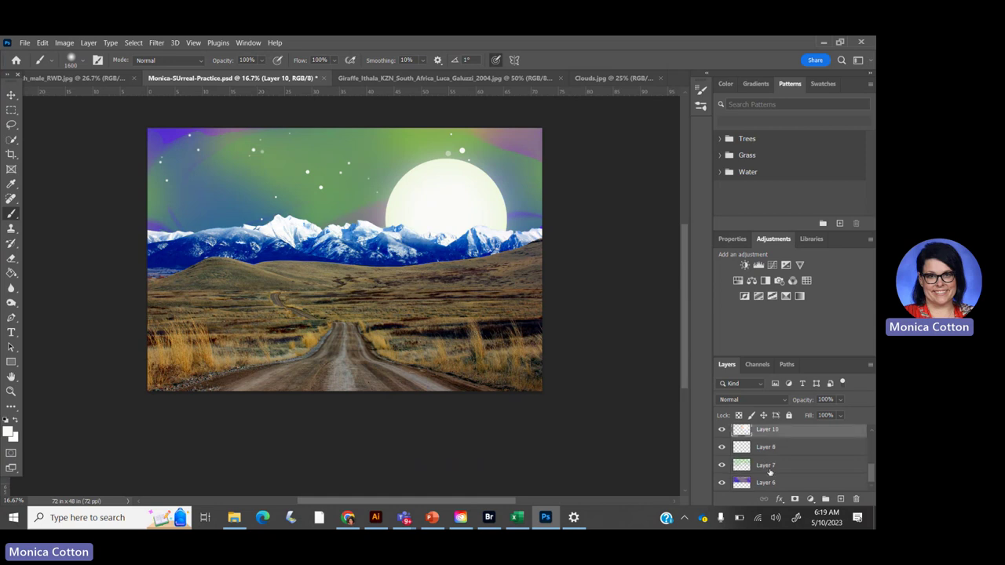
right_click(771, 484)
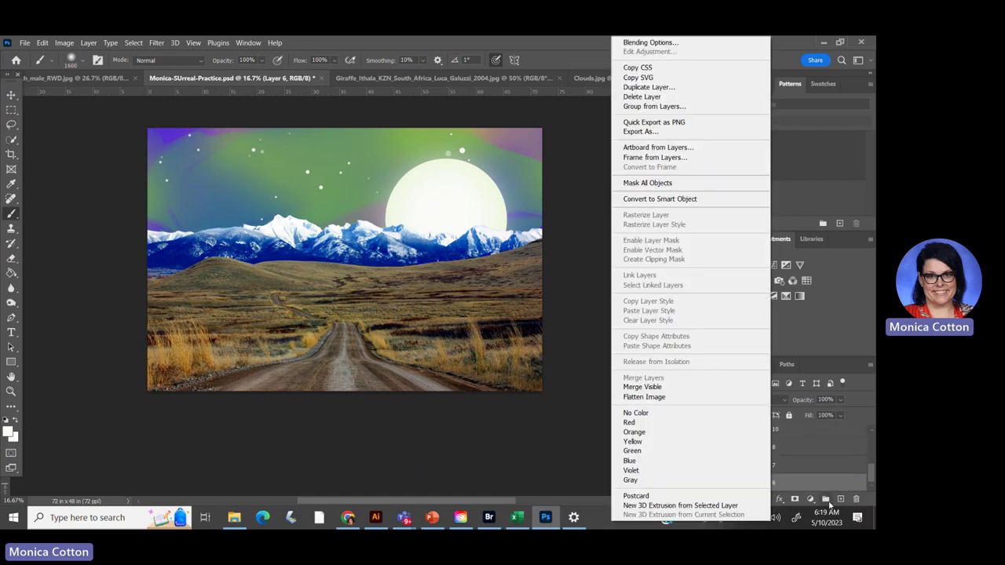
click(843, 501)
click(842, 500)
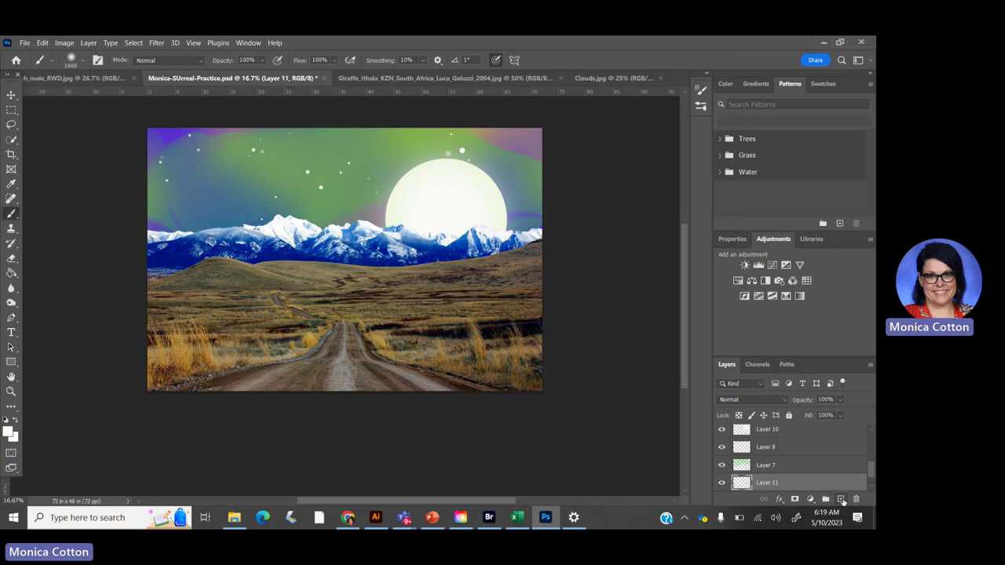
- Paint a soft light-turquoise glow around the moon on Layer 11 with the brush enlarged to 2700 px
key(bracketright)
key(bracketright)
key(bracketright)
key(bracketright)
key(bracketright)
key(bracketright)
key(bracketright)
key(bracketright)
key(bracketright)
key(bracketright)
key(bracketright)
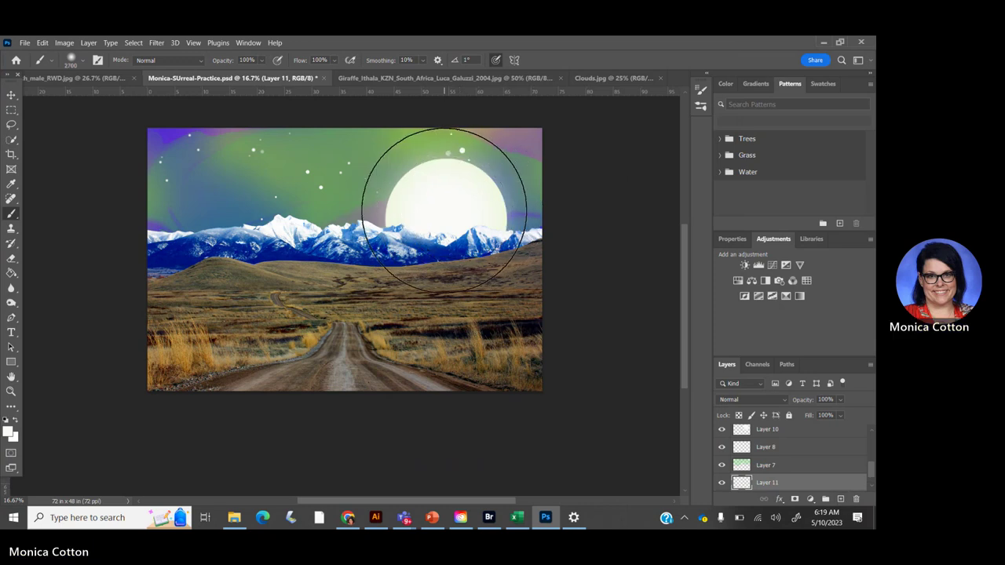
click(725, 84)
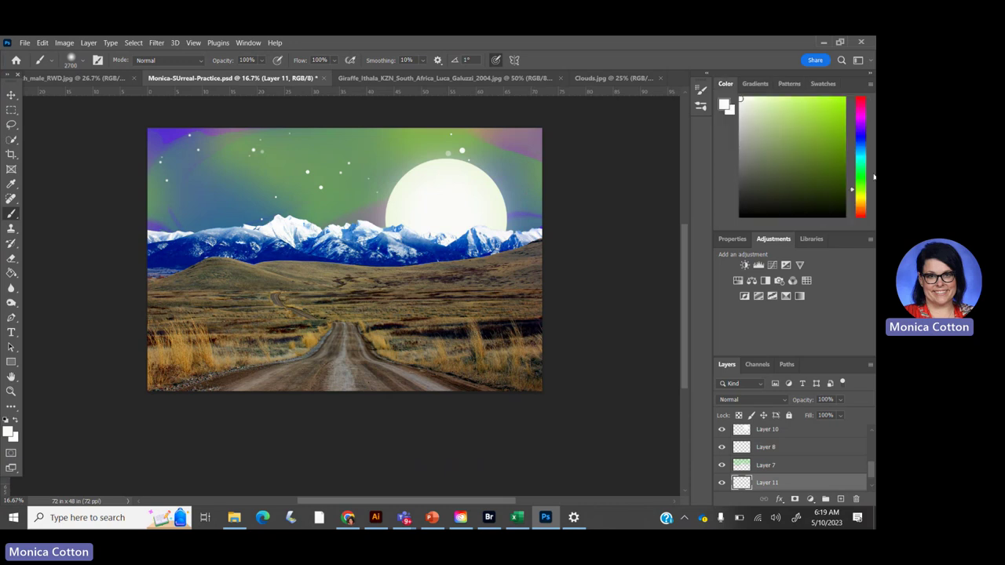
click(861, 161)
click(785, 105)
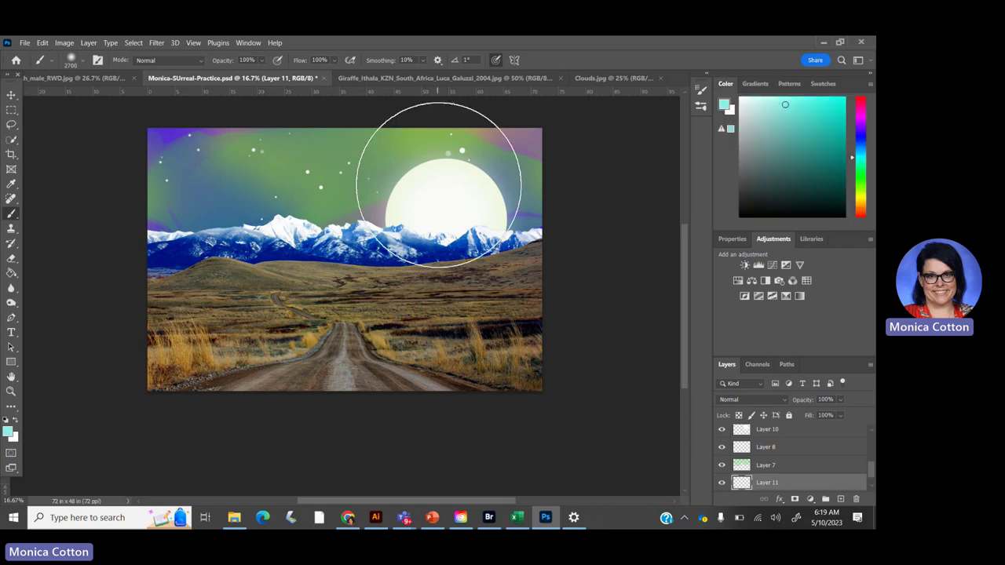
drag(448, 197, 445, 208)
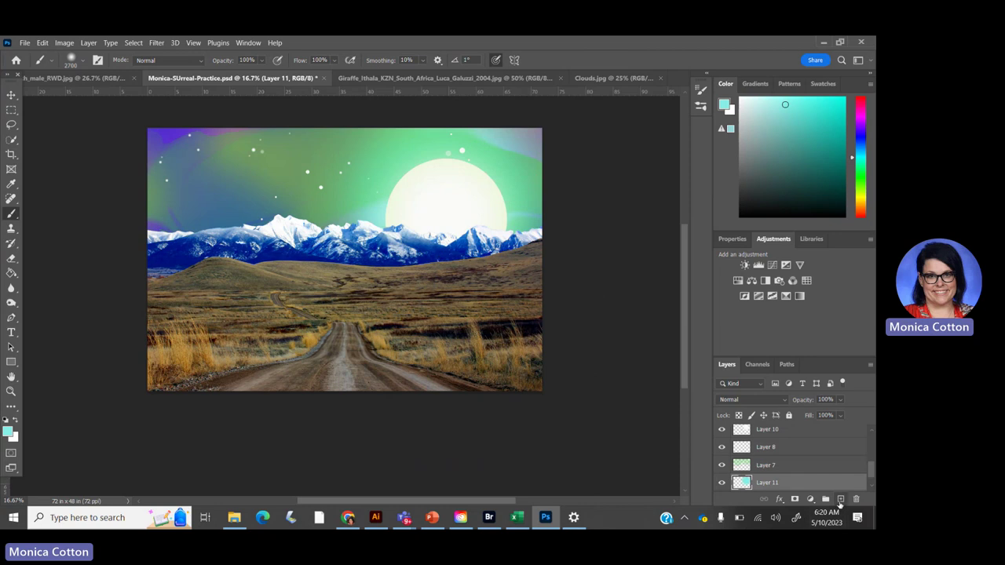
- Add another new layer and move it above Layer 9 in the layer stack
click(841, 500)
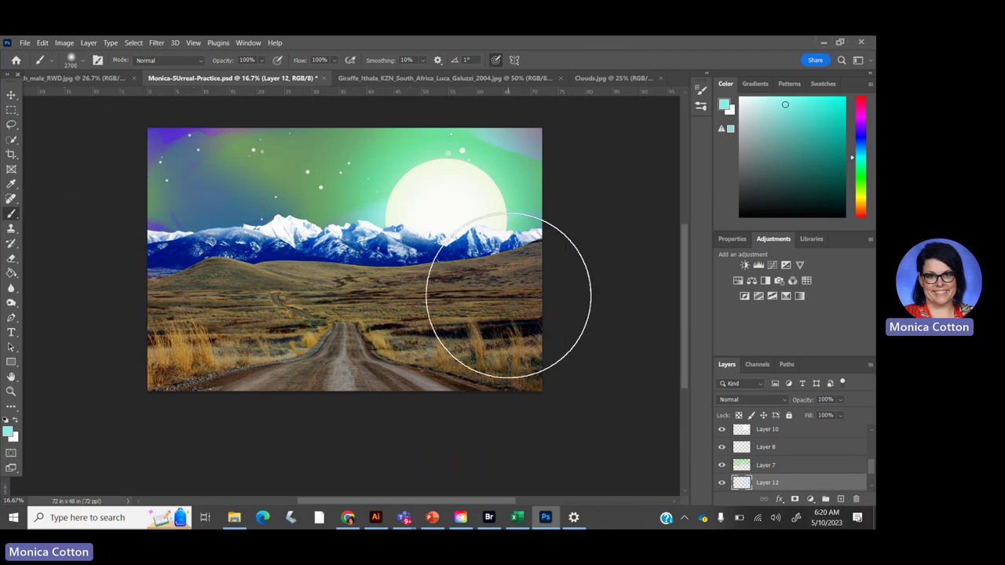
click(826, 520)
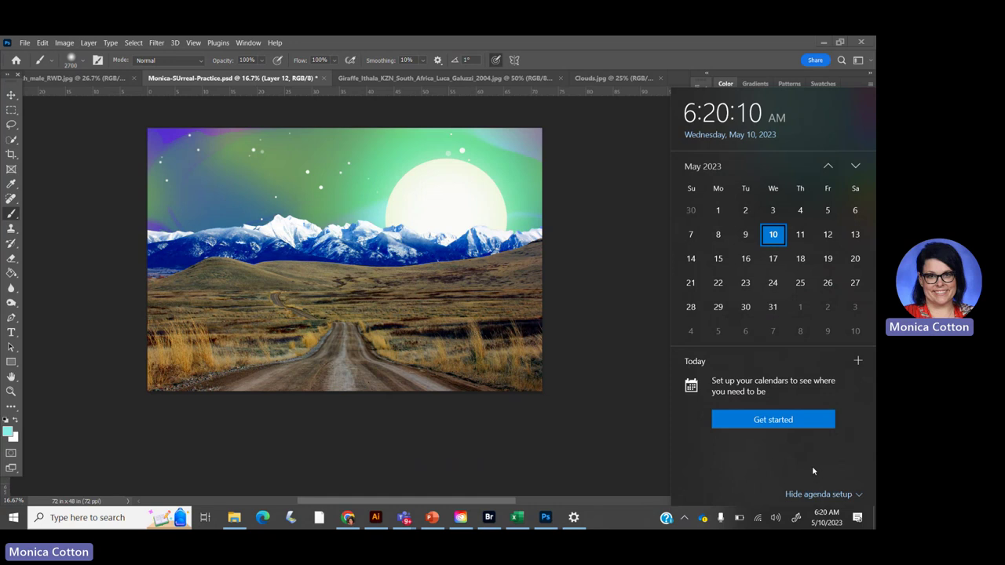
click(525, 399)
drag(805, 484, 789, 426)
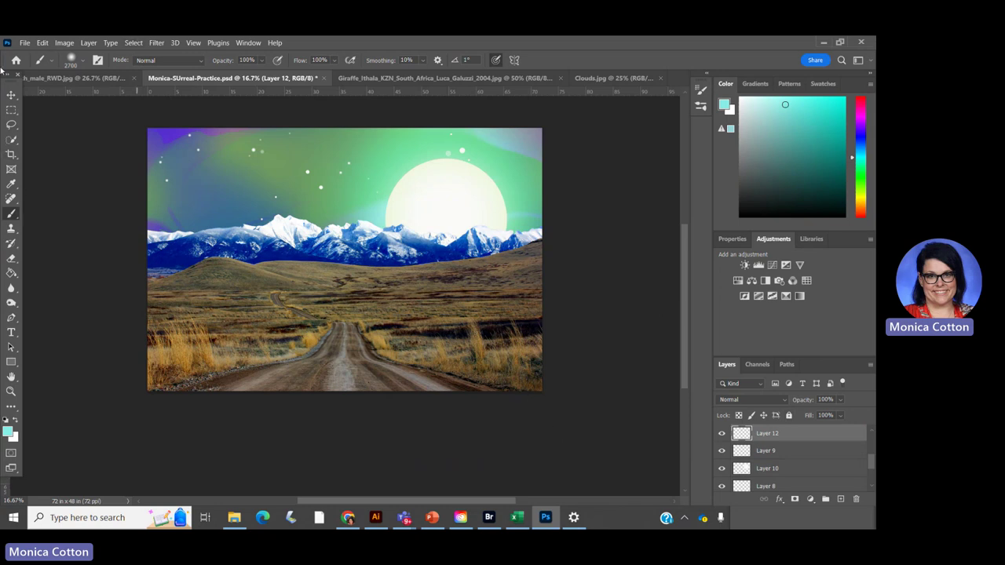
- Choose the 284 px textured brush tip and enlarge it to 900 px for painting on the moon
click(97, 60)
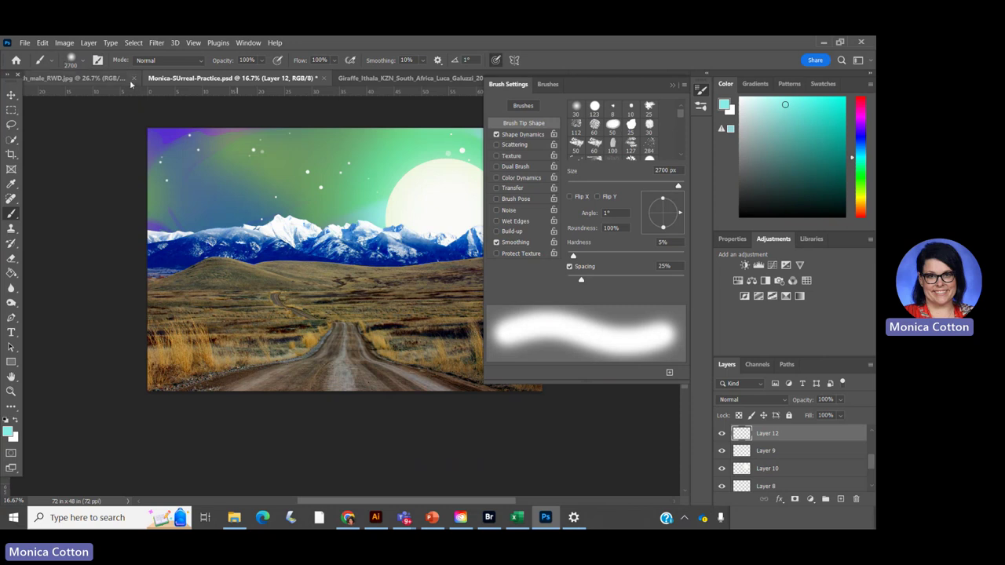
click(650, 144)
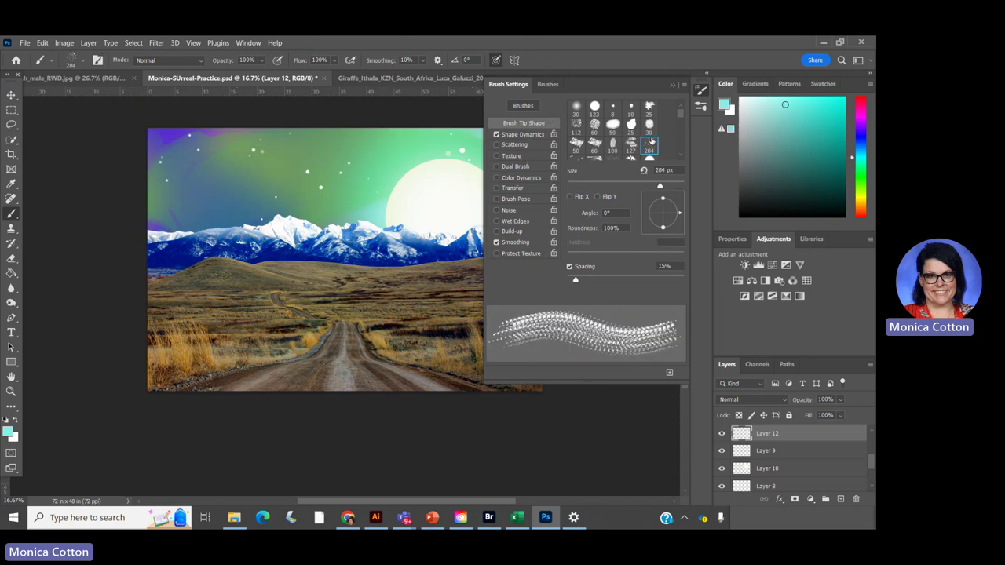
click(674, 86)
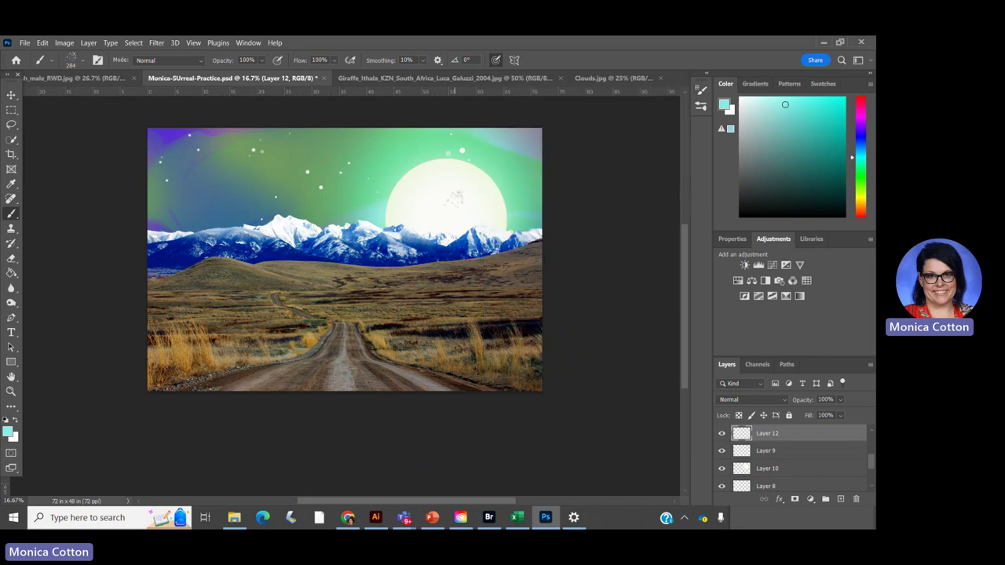
key(bracketright)
key(bracketright)
key(bracketright)
key(bracketright)
key(bracketright)
key(bracketright)
key(bracketright)
- Change the painting color to near-black and stamp a cluster of crater-like splatters on the moon's right half
click(463, 196)
click(763, 199)
mouse_move(461, 212)
mouse_down()
mouse_move(479, 195)
mouse_move(467, 216)
mouse_up()
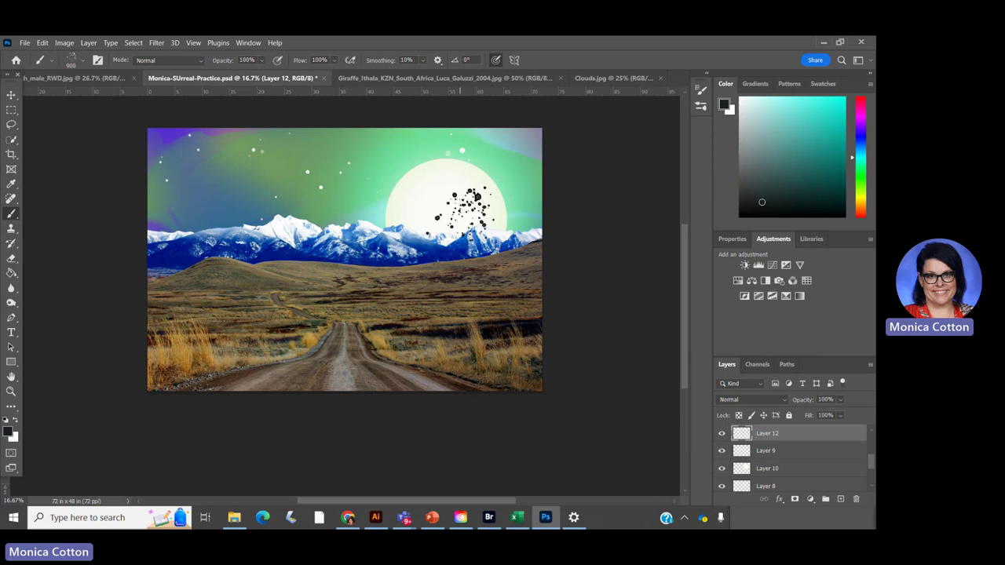
- Lower Layer 12's opacity to 15% and stamp a second splatter on the moon's left side, erasing the marks outside the moon
click(840, 400)
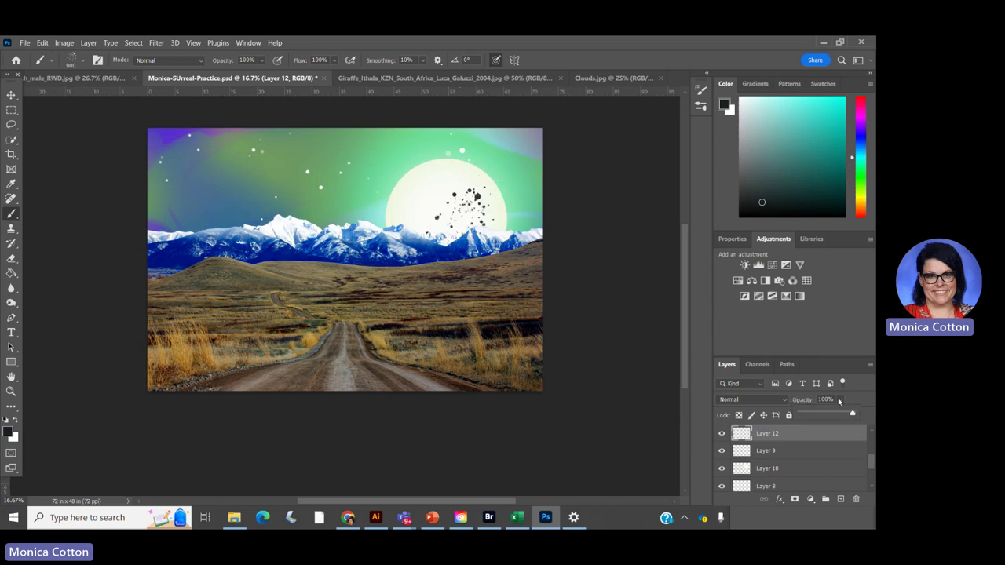
click(823, 413)
drag(813, 415, 808, 414)
click(410, 182)
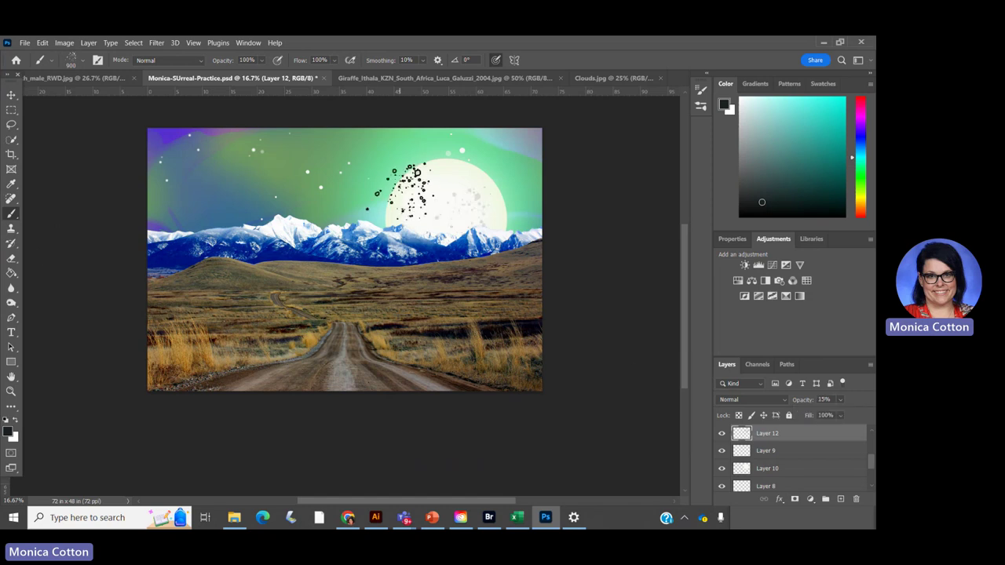
key(e)
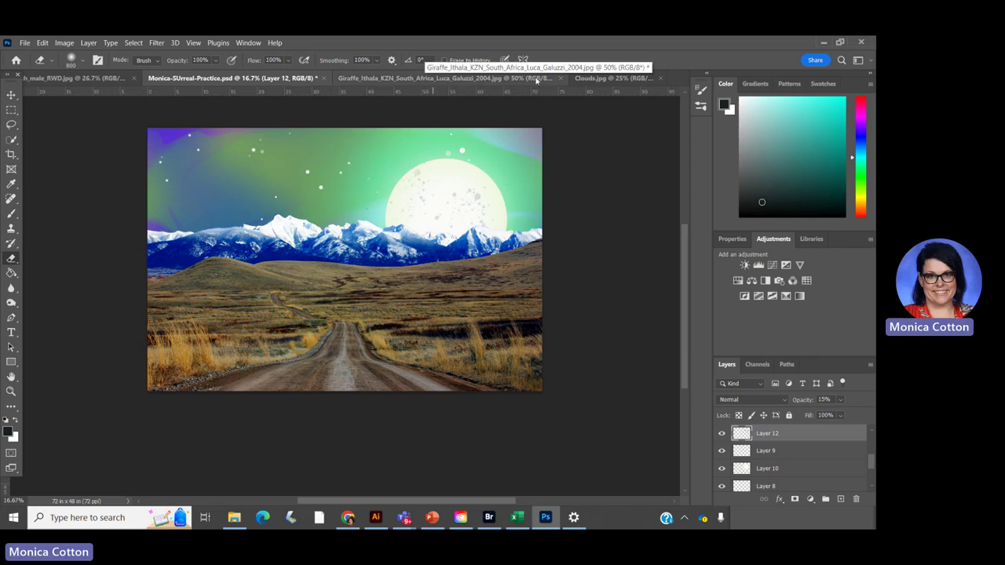
- In Clouds.jpg, select the elongated cloud just left of the image center with the Quick Selection tool
click(616, 79)
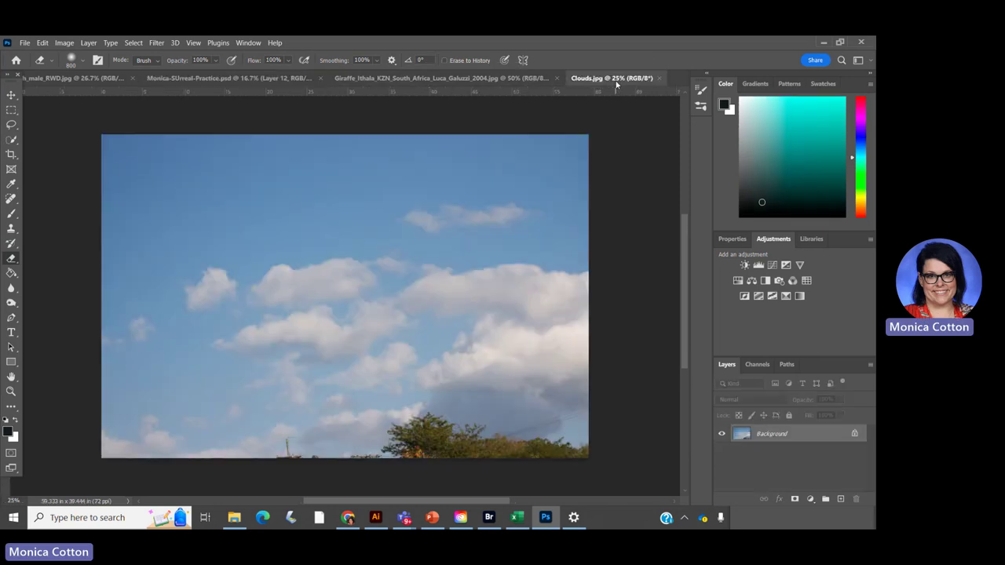
click(10, 141)
drag(272, 291, 367, 279)
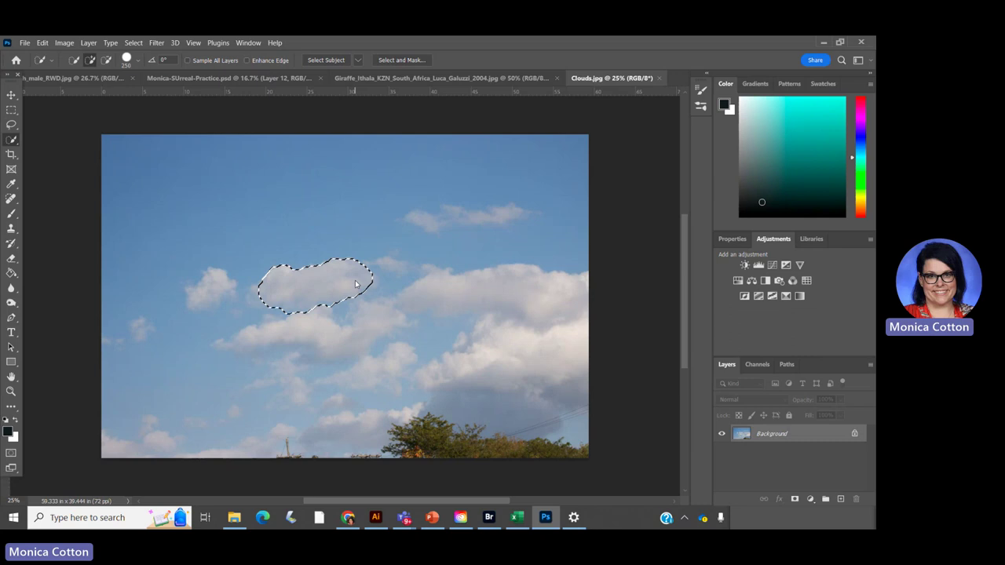
- Refine the cloud selection's soft edges with Select and Mask and apply the result as a selection
click(396, 60)
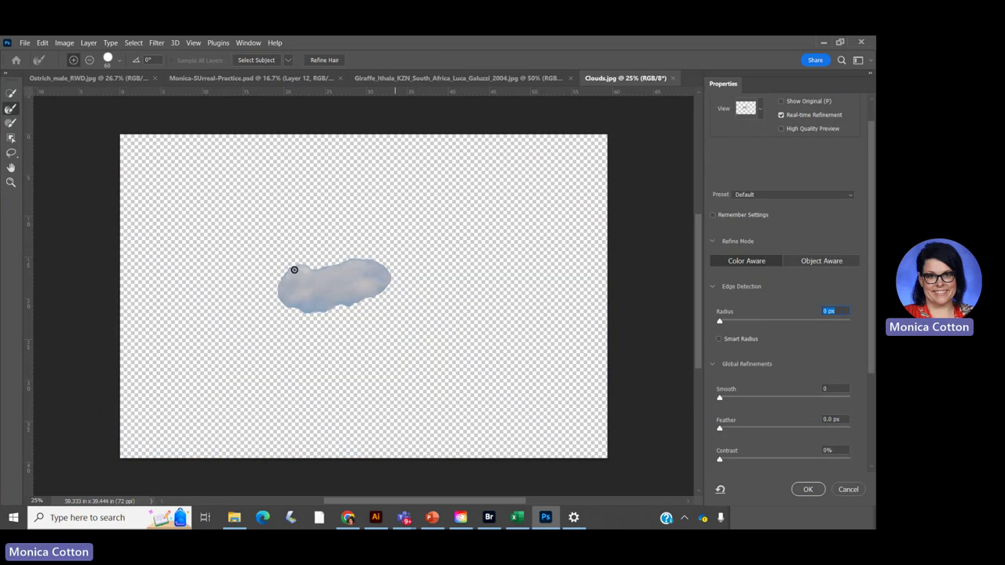
mouse_move(317, 271)
mouse_down()
mouse_move(381, 266)
mouse_move(387, 284)
mouse_move(372, 288)
mouse_move(380, 270)
mouse_move(351, 253)
mouse_move(285, 272)
mouse_move(281, 296)
mouse_move(304, 309)
mouse_move(371, 300)
mouse_move(293, 314)
mouse_move(351, 304)
mouse_move(384, 282)
mouse_move(279, 300)
mouse_move(337, 275)
mouse_move(287, 274)
mouse_move(377, 273)
mouse_move(375, 259)
mouse_move(363, 263)
mouse_move(298, 318)
mouse_move(332, 312)
mouse_move(299, 301)
mouse_move(344, 298)
mouse_move(275, 319)
mouse_move(329, 316)
mouse_move(348, 301)
mouse_move(292, 298)
mouse_move(363, 293)
mouse_up()
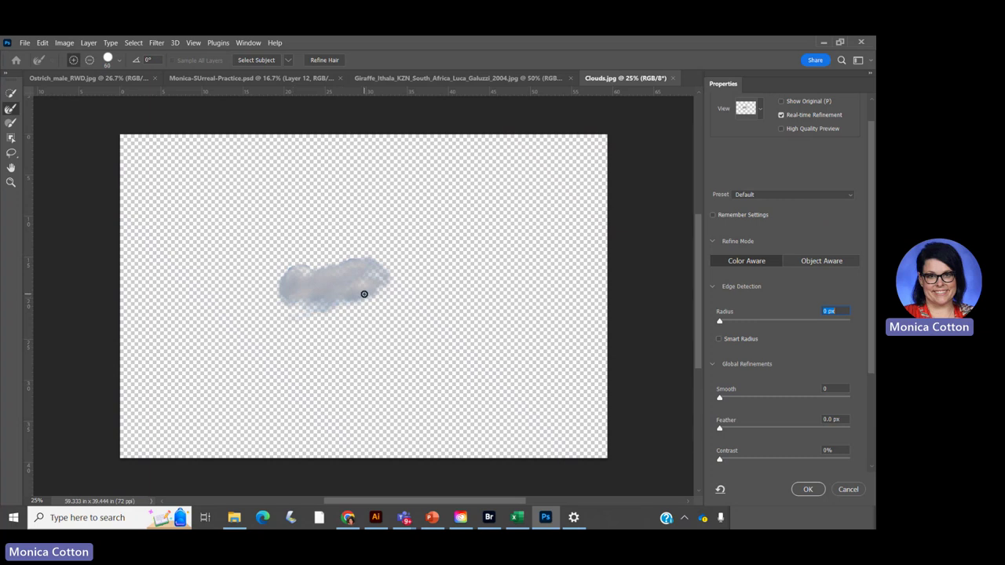
mouse_move(302, 267)
mouse_down()
mouse_move(287, 278)
mouse_move(377, 263)
mouse_move(417, 308)
mouse_up()
click(808, 489)
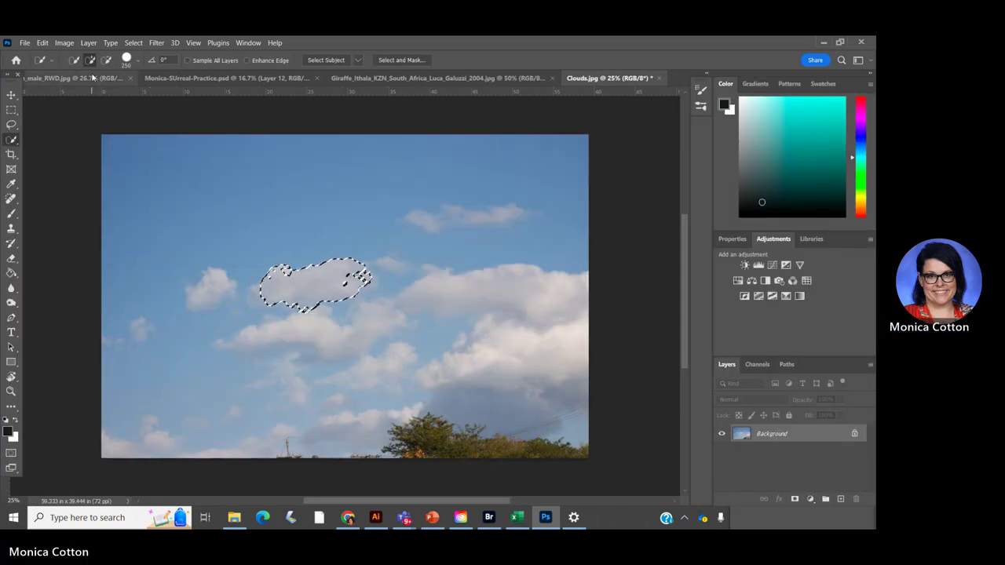
- Paste the selected cloud into the surreal landscape document and move its layer directly above Layer 4
click(182, 79)
key(ctrl+v)
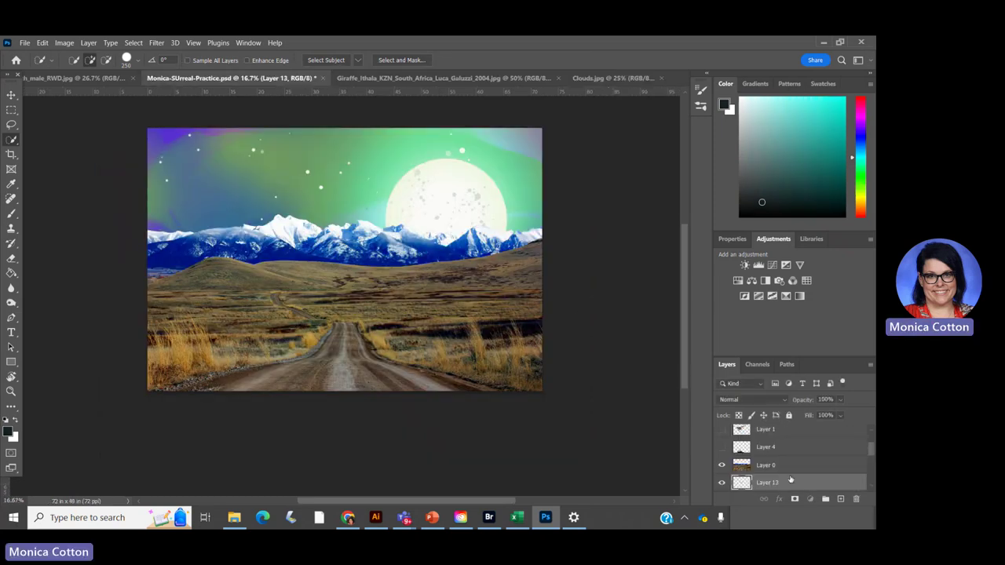
drag(791, 480, 793, 435)
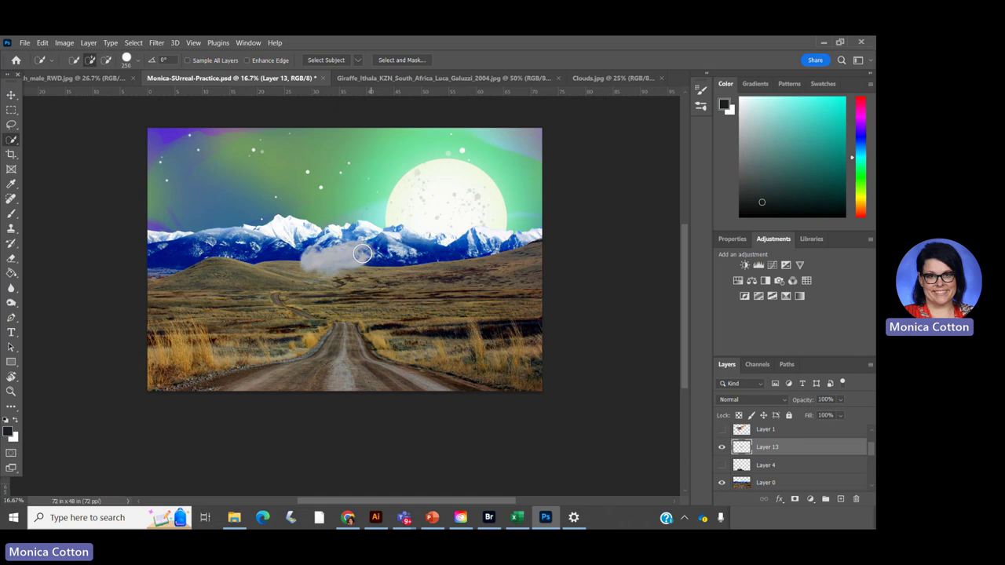
- Move the cloud into the sky, enlarge it, and place it above the mountains just left of the moon
key(v)
drag(343, 271, 208, 198)
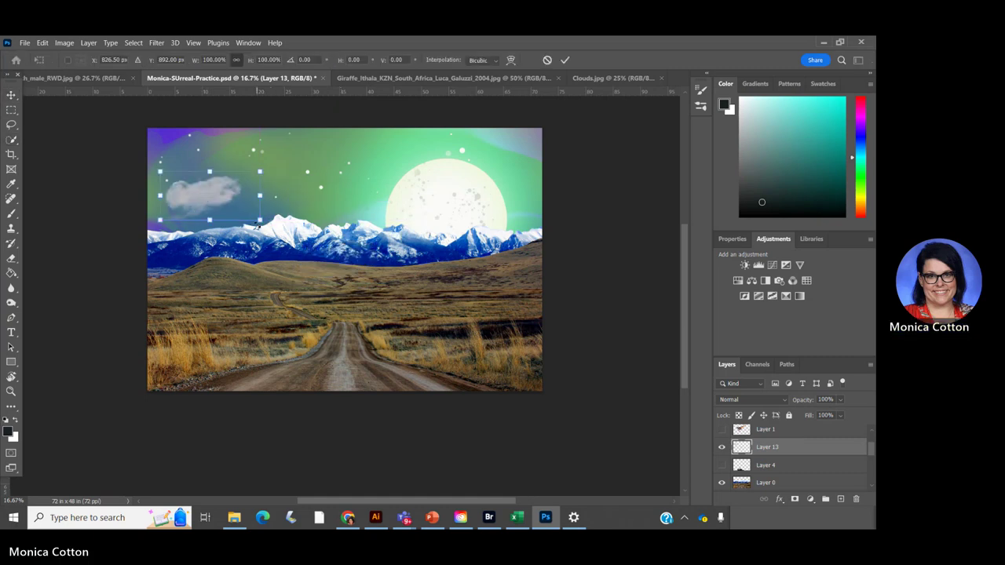
drag(260, 220, 336, 256)
key(Return)
drag(250, 187, 310, 162)
- Set the cloud layer's opacity to 93% and raise the cloud's brightness to 29 with a Brightness/Contrast adjustment
click(840, 399)
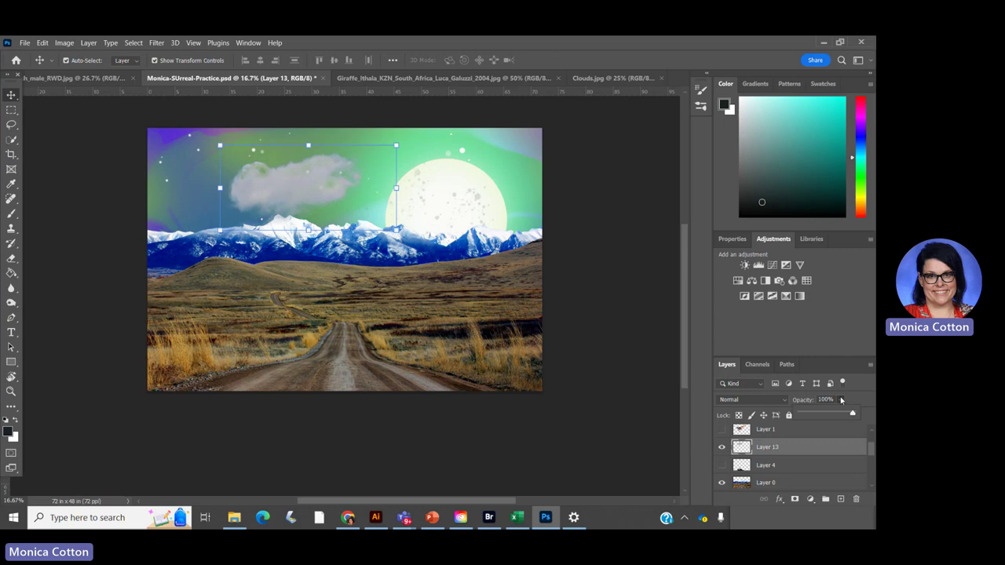
drag(855, 413, 829, 413)
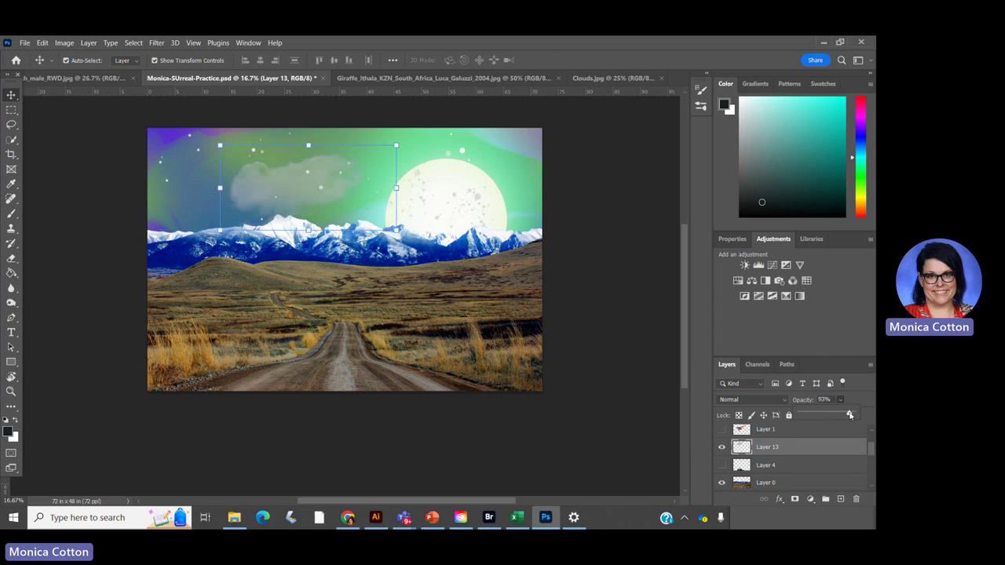
click(63, 42)
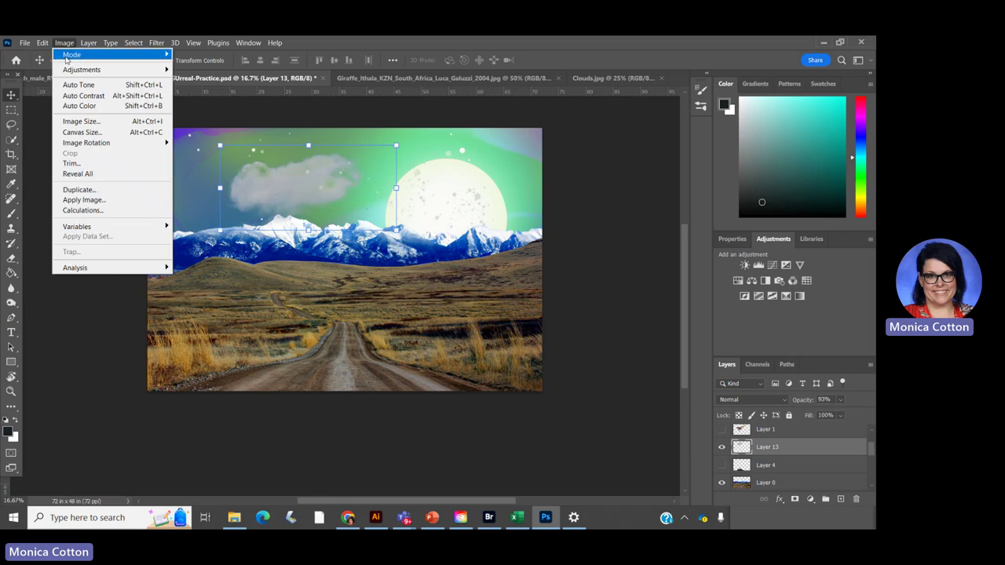
mouse_move(142, 69)
click(196, 69)
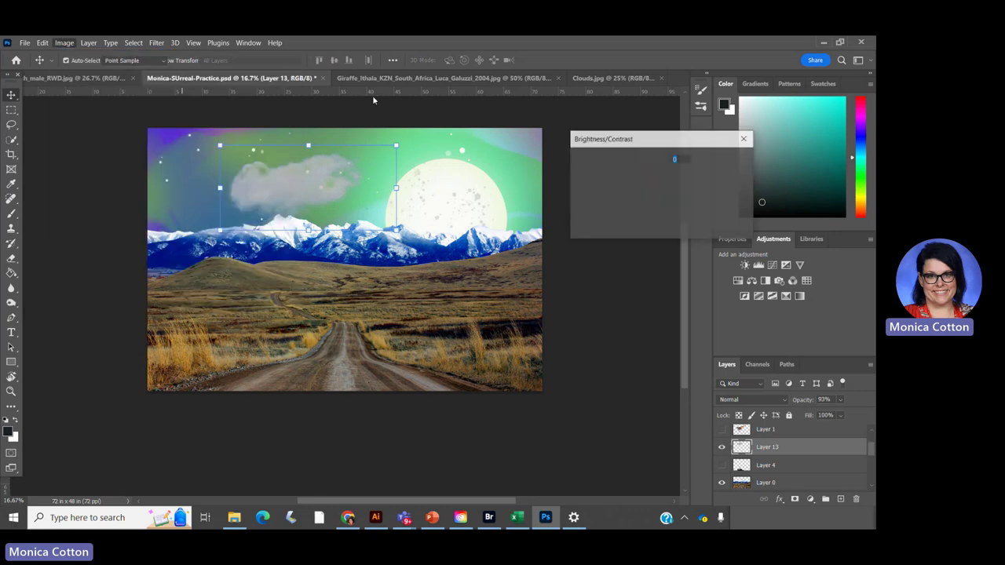
click(646, 173)
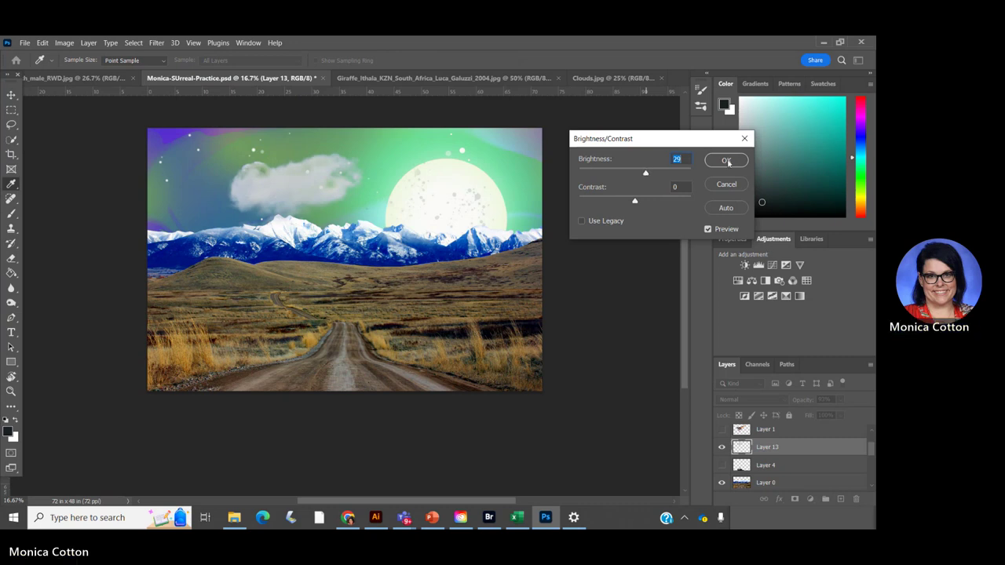
click(727, 161)
- Lower the cloud layer's opacity further and move the cloud down to the mountain peaks on the sky's left side
key(v)
click(839, 400)
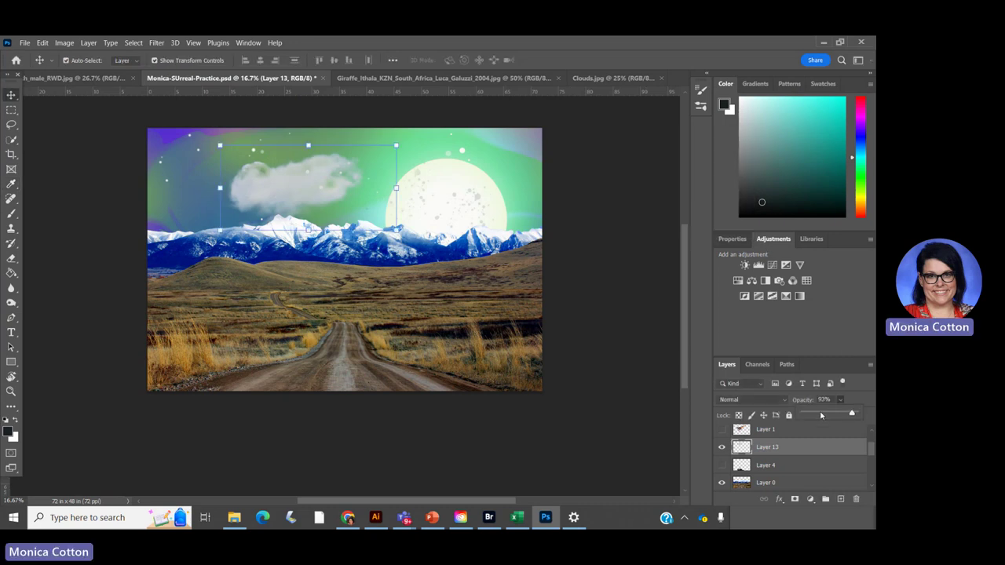
click(822, 415)
drag(301, 175, 224, 219)
click(334, 324)
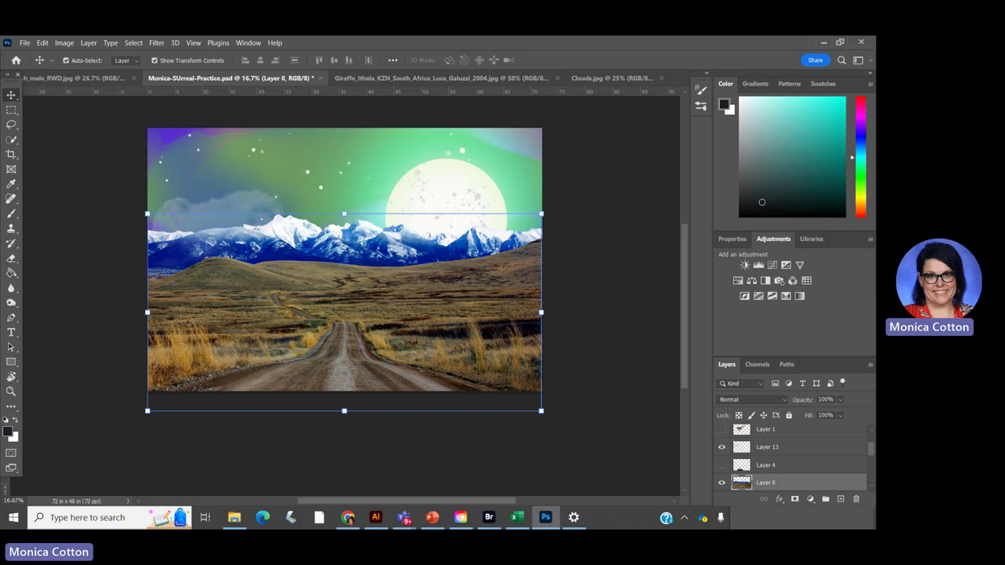
- Show the hidden giraffe-ostrich and shadow layers, Layer 1, Layer 4, Layer 5 and Layer 2, and clear the layer selection
click(722, 430)
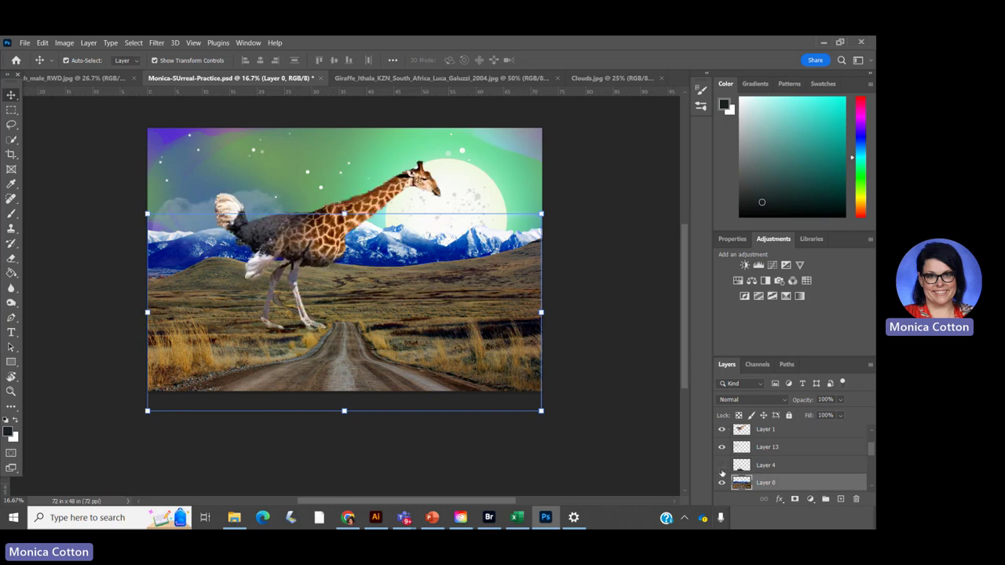
click(721, 464)
scroll(721, 464, up, 2)
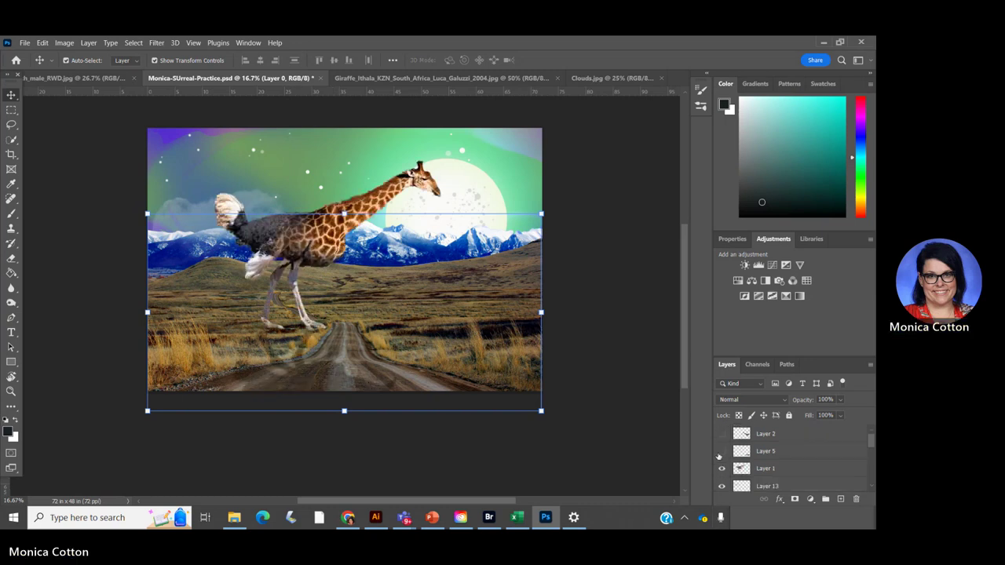
click(721, 434)
click(722, 434)
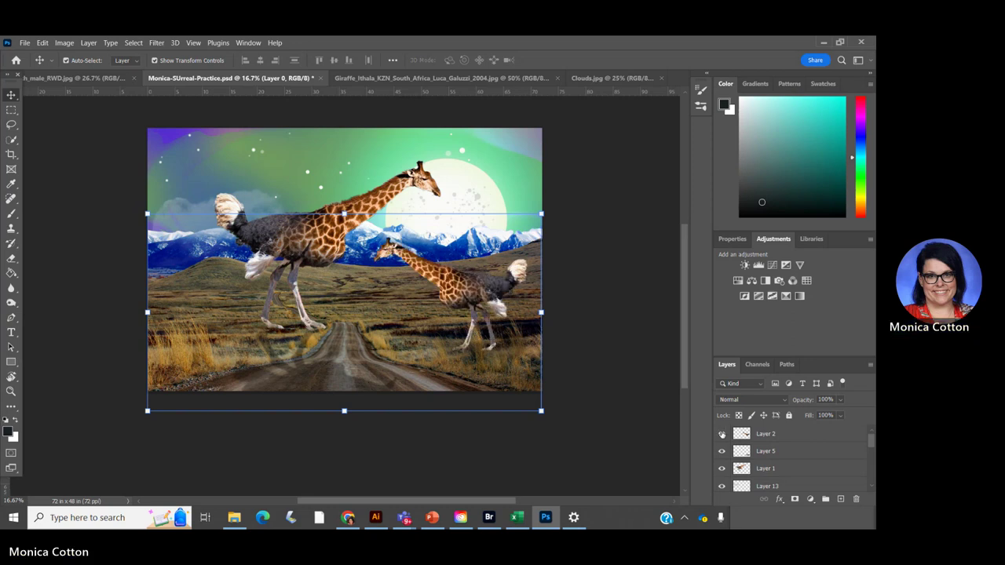
click(582, 239)
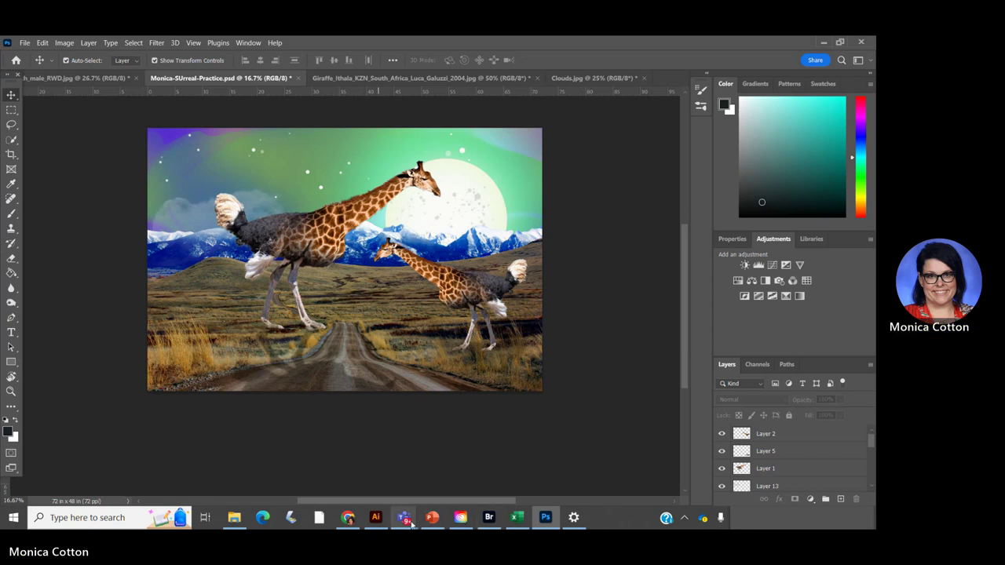
mouse_move(403, 517)
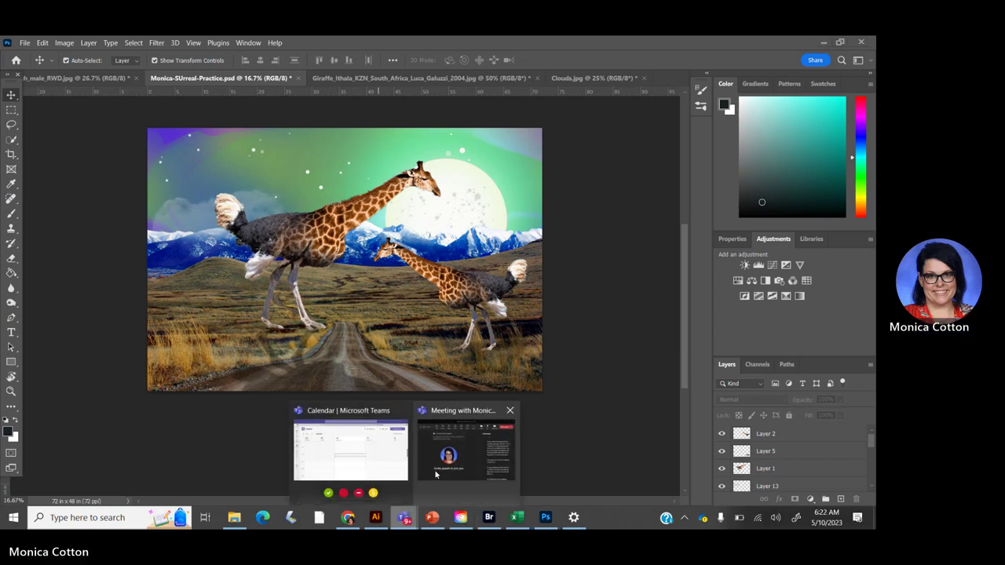
click(464, 458)
click(485, 92)
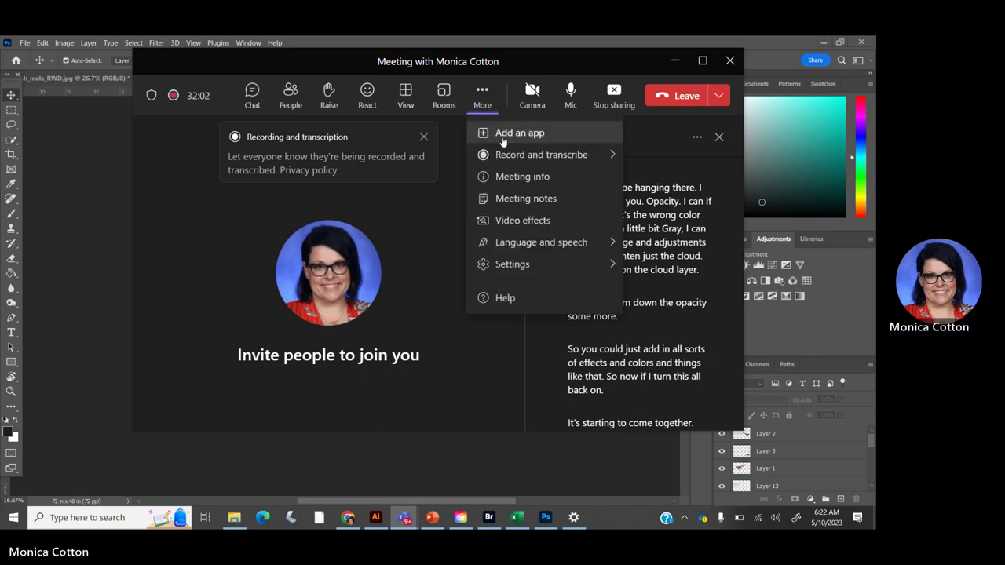
mouse_move(473, 157)
click(420, 165)
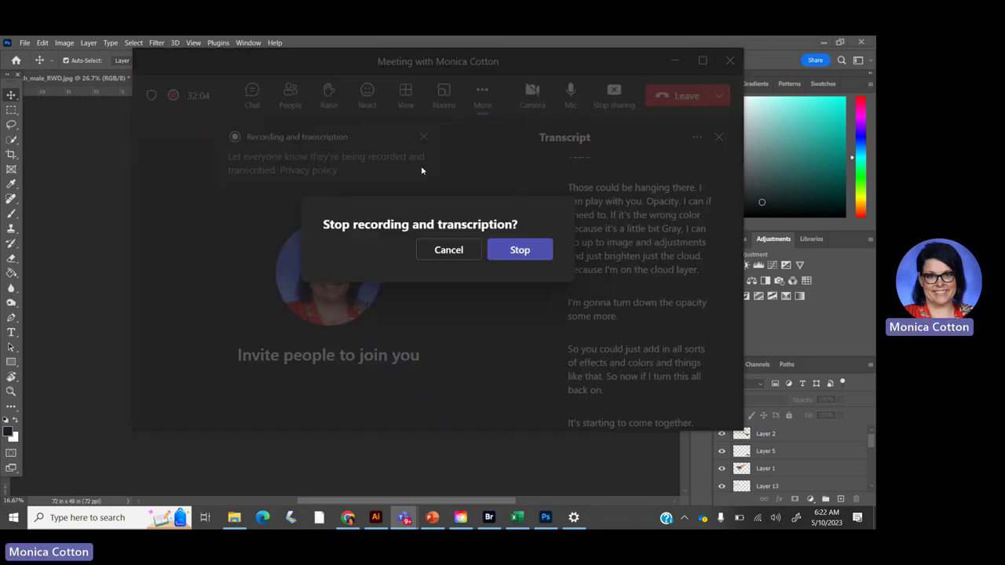